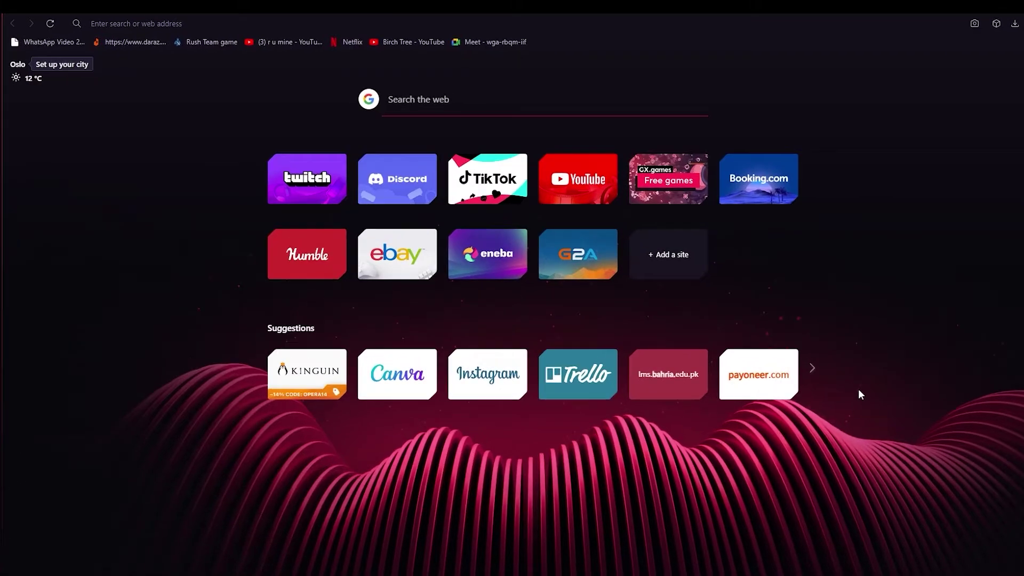
# Go to canva.com from the Opera GX address bar
pyautogui.click(714, 12)
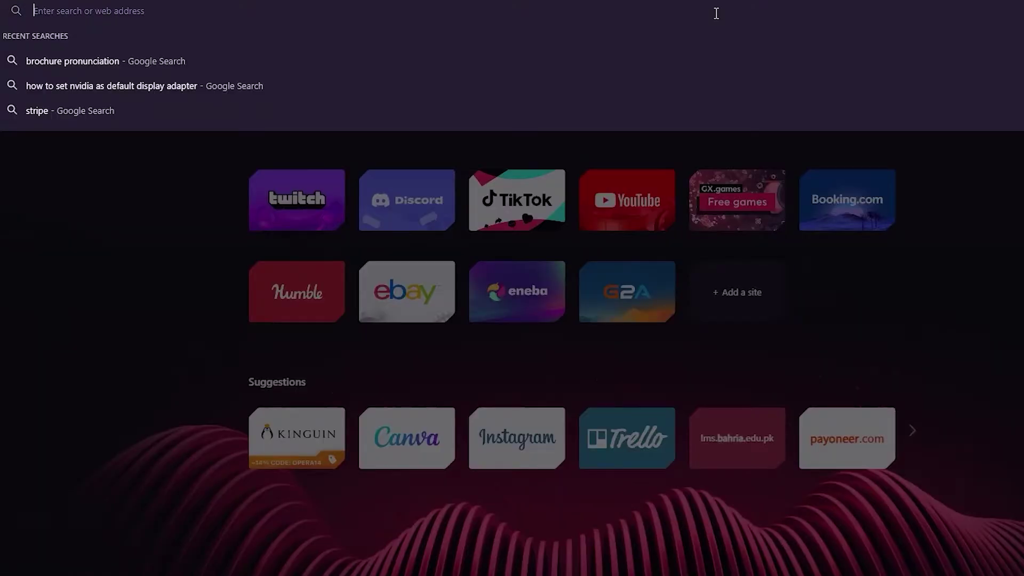
pyautogui.write('canva.com')
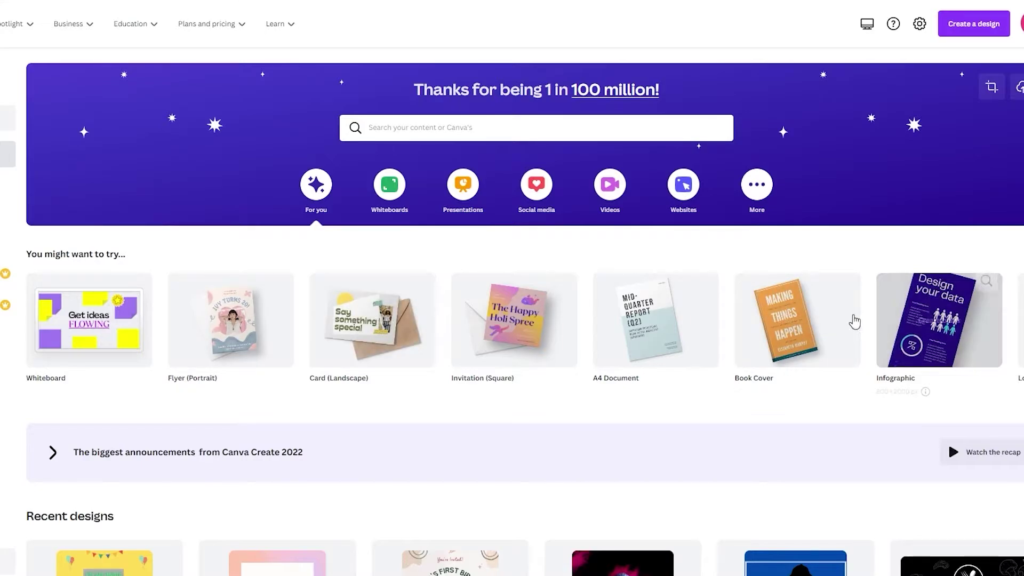
# Search Canva for 'brochure' and choose the 'Brochure 17 × 11 in' suggestion
pyautogui.click(482, 128)
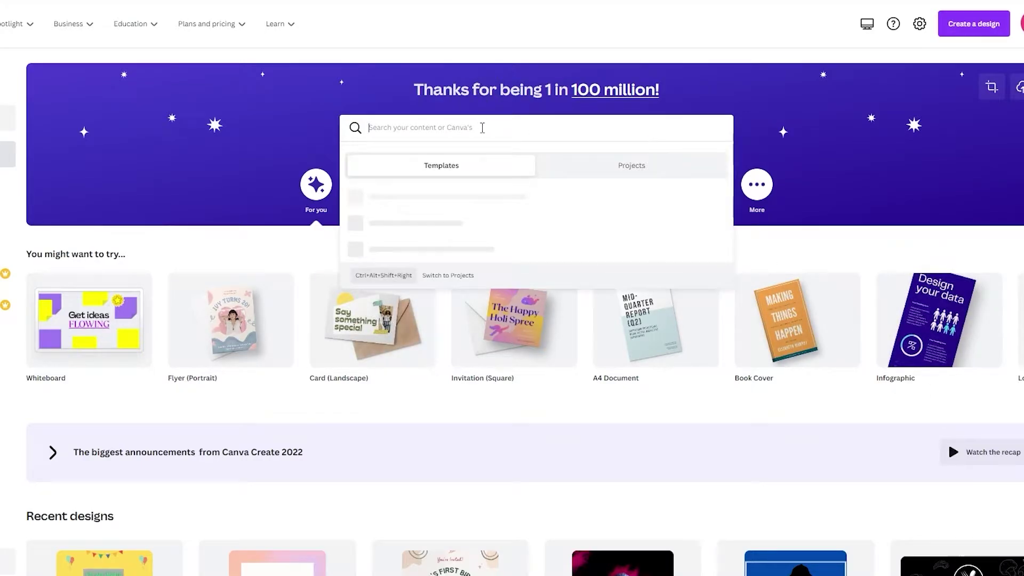
pyautogui.write('broch')
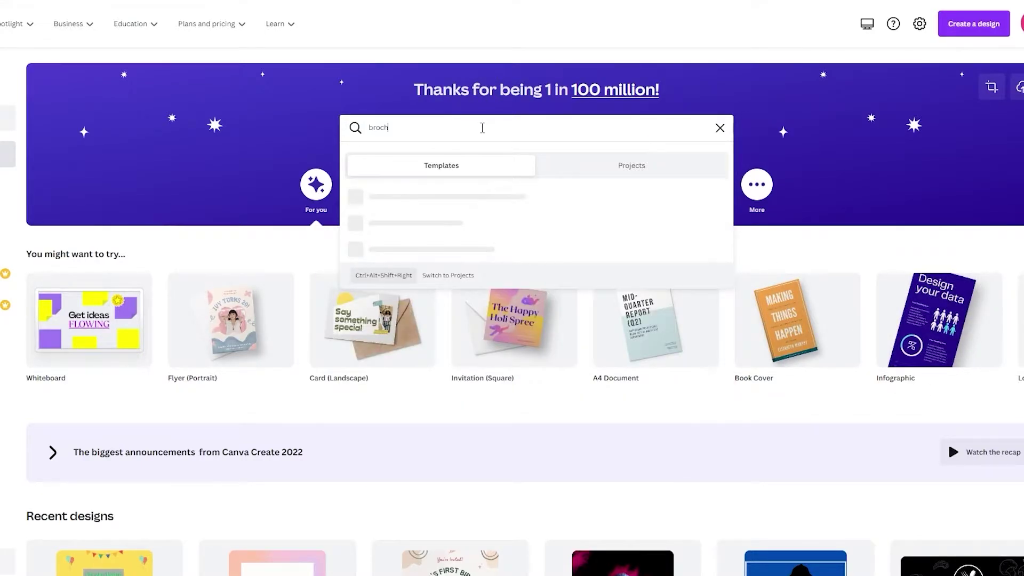
pyautogui.write('ure')
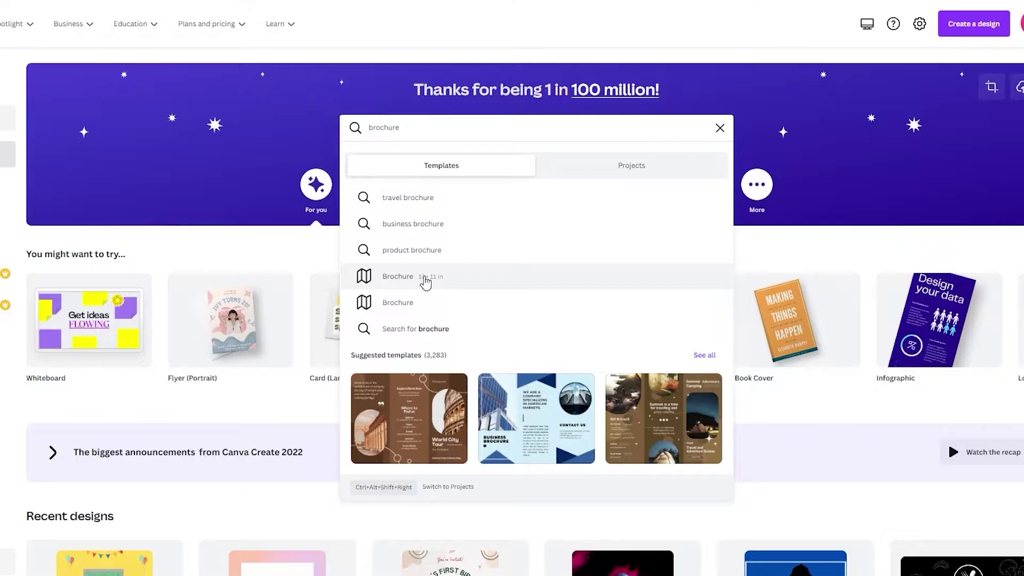
pyautogui.click(486, 285)
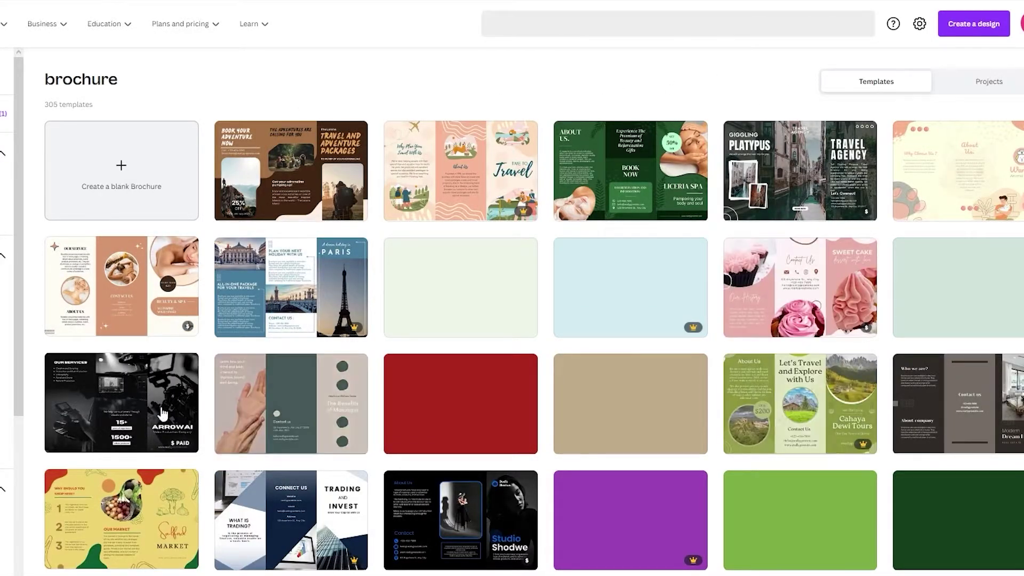
# Browse the brochure templates and bring up link options for the red Tech Company template
pyautogui.scroll(-8, 227, 429)
pyautogui.scroll(8, 388, 212)
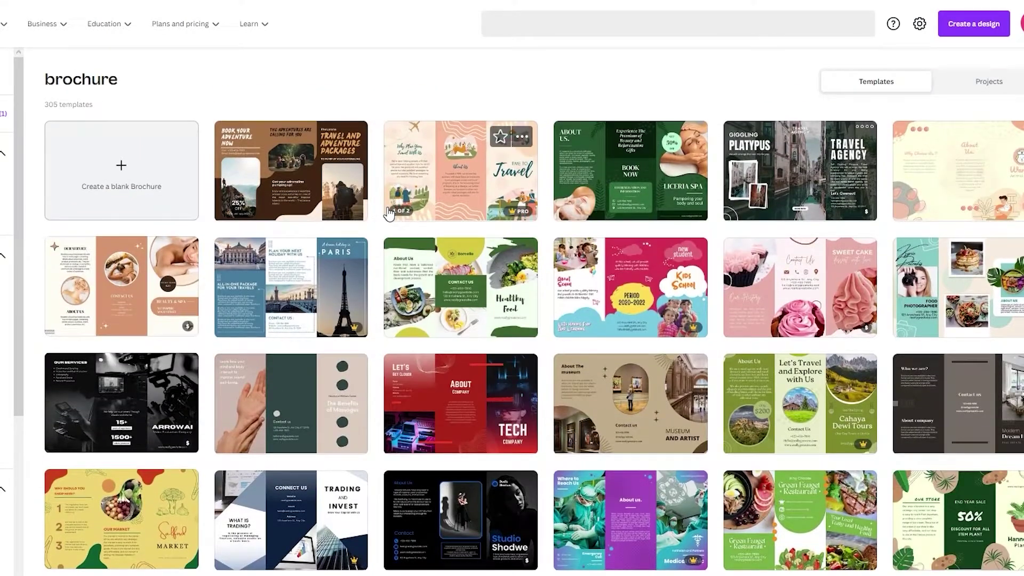
pyautogui.scroll(-1, 707, 342)
pyautogui.scroll(-3, 707, 342)
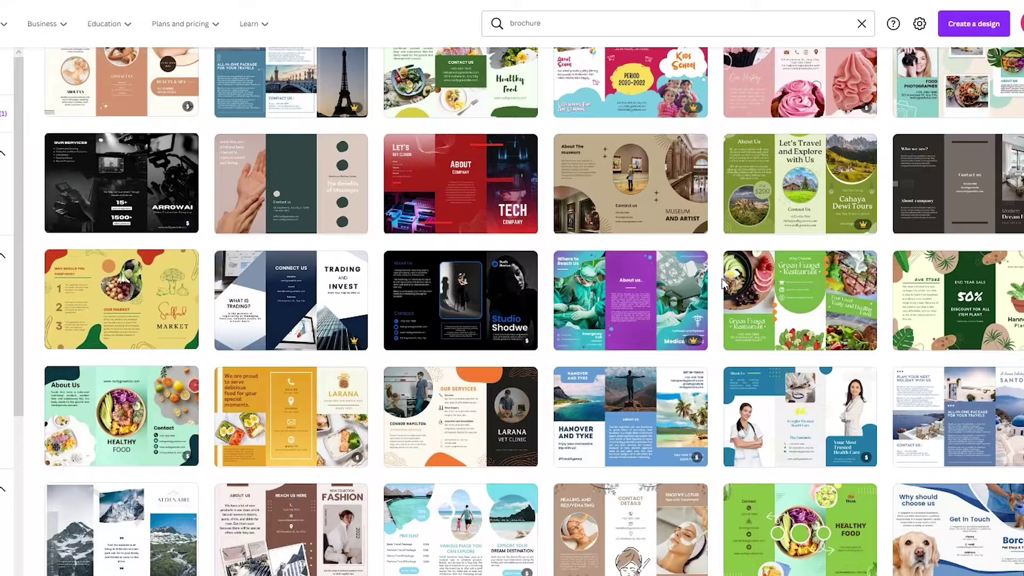
pyautogui.scroll(-5, 721, 279)
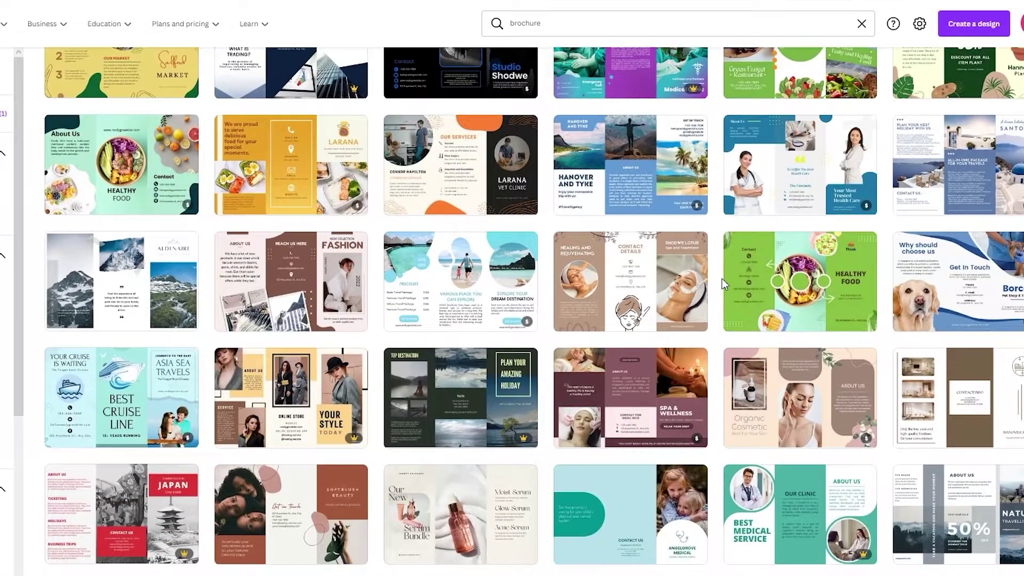
pyautogui.scroll(9, 722, 278)
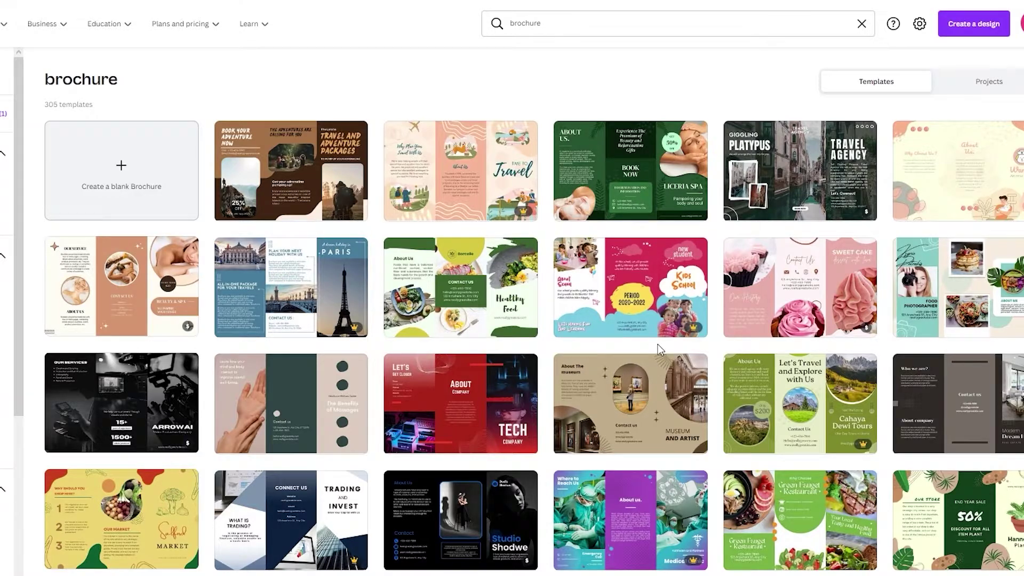
pyautogui.scroll(-6, 657, 344)
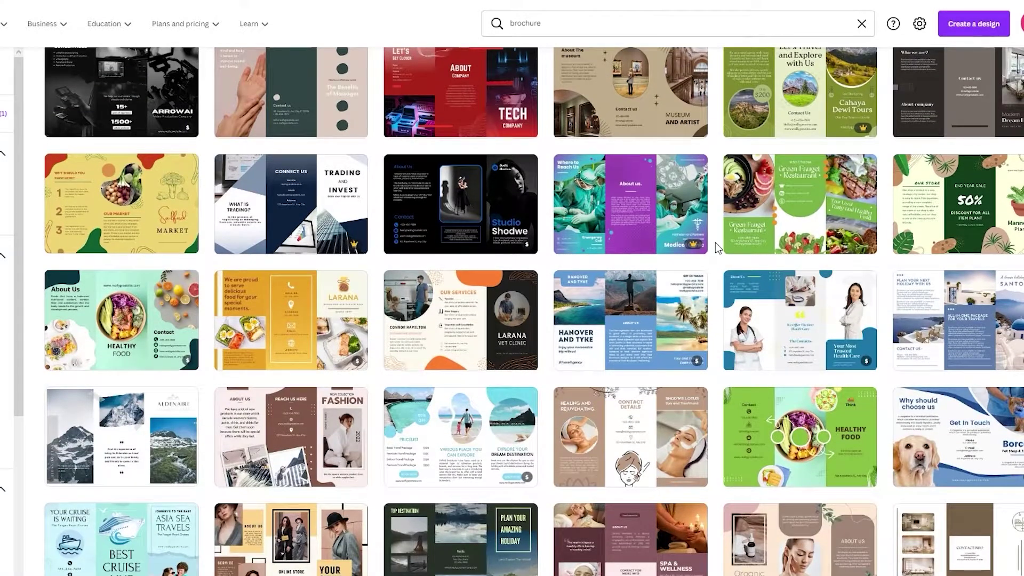
pyautogui.scroll(6, 716, 243)
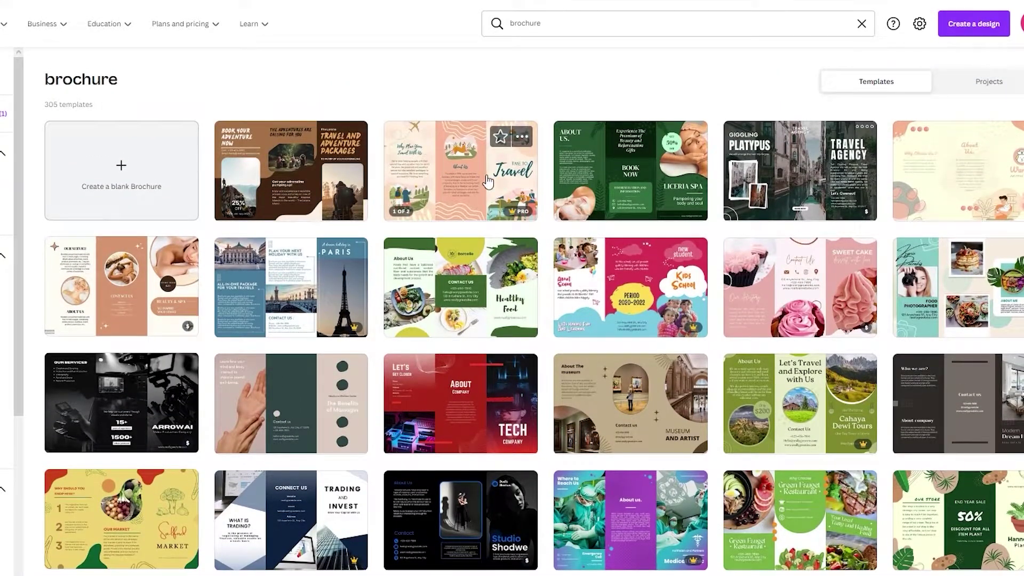
pyautogui.moveTo(517, 214)
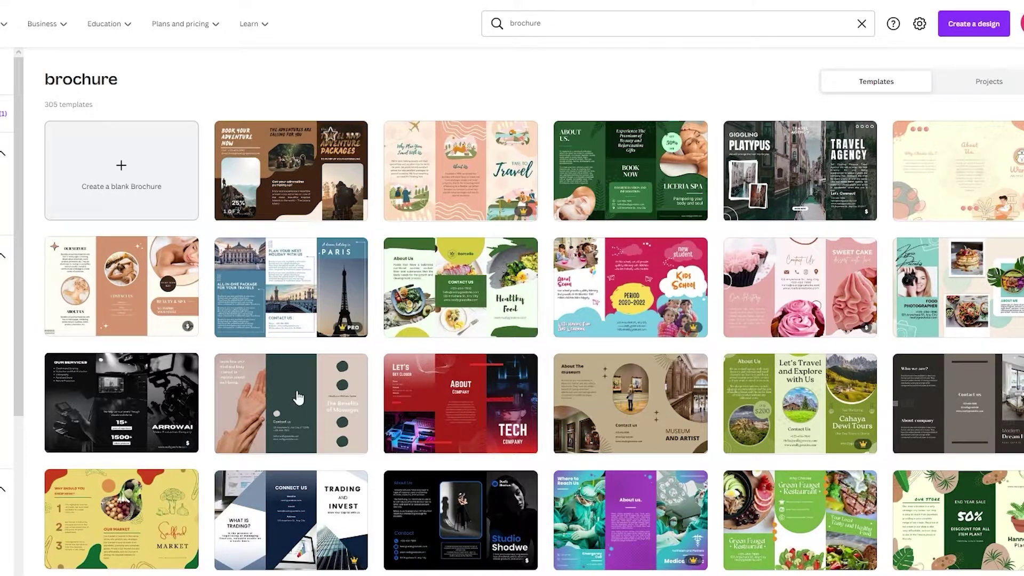
pyautogui.rightClick(470, 417)
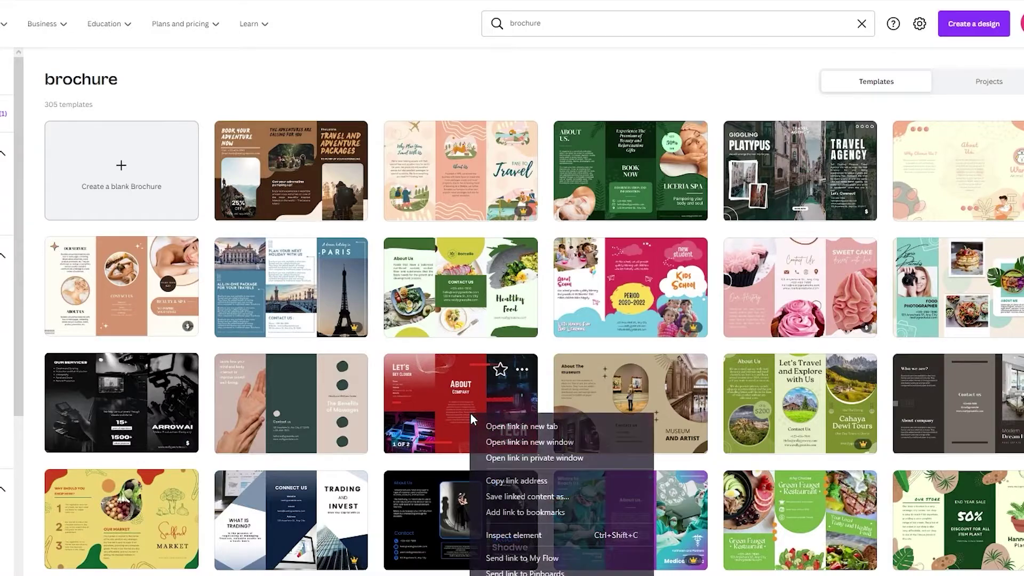
# Open the Tech Company template in a new tab and replace the LET'S heading with KFC
pyautogui.click(494, 427)
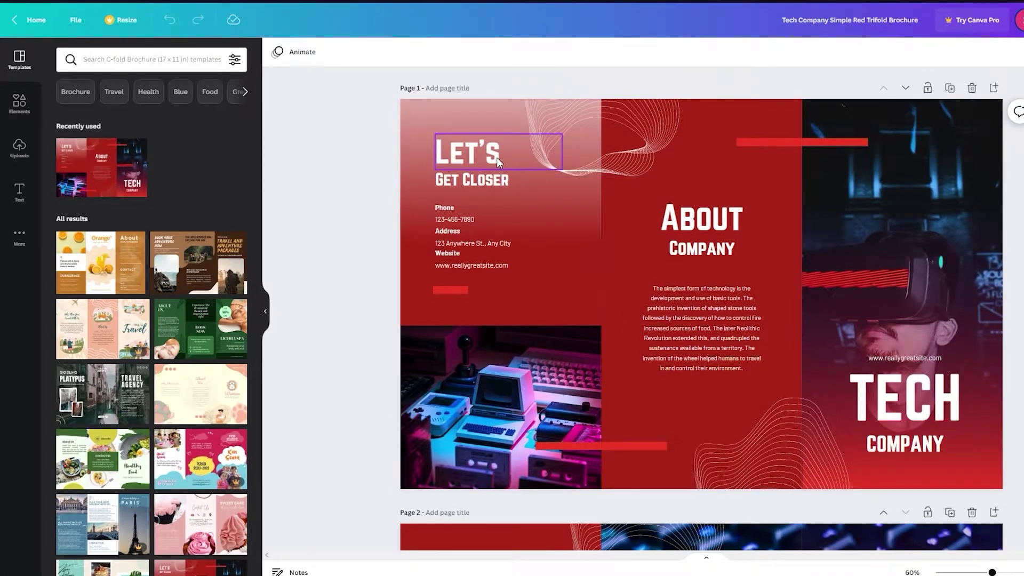
pyautogui.doubleClick(499, 161)
pyautogui.press('BackSpace')
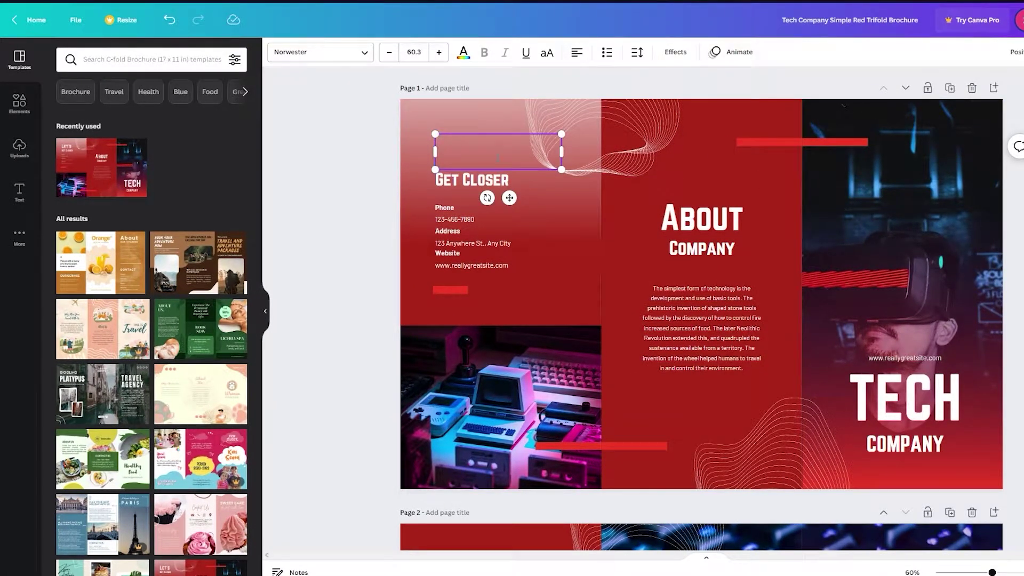
pyautogui.write('KFC')
# Change the 'Get Closer' subheading to CHICKEN
pyautogui.doubleClick(522, 182)
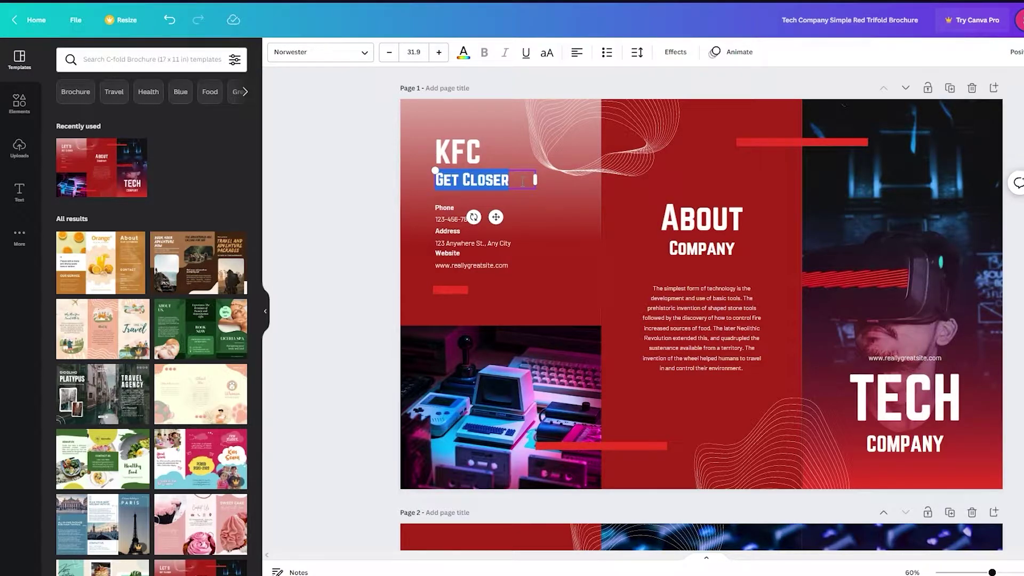
pyautogui.write('CHICKEN')
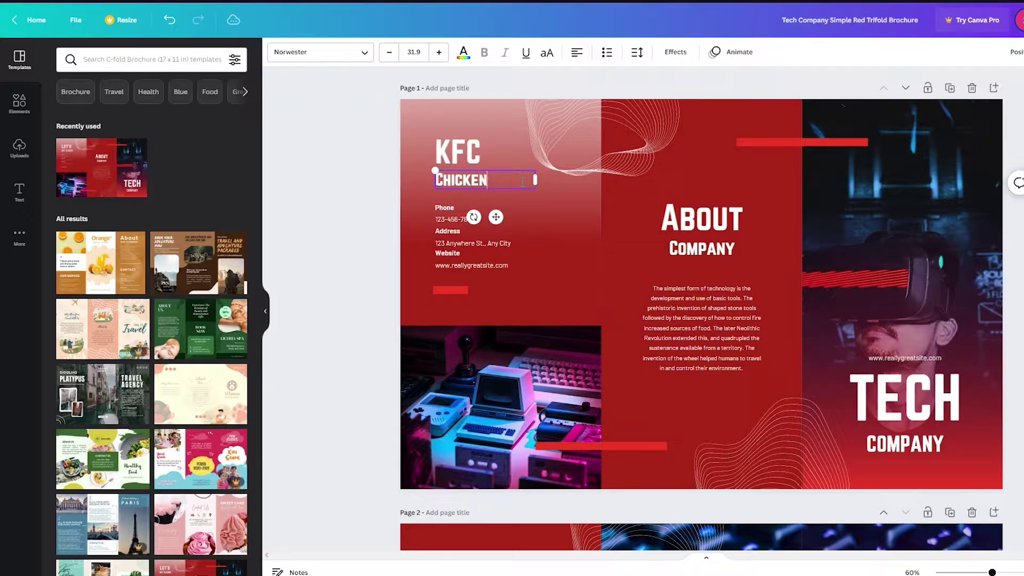
pyautogui.press('Return')
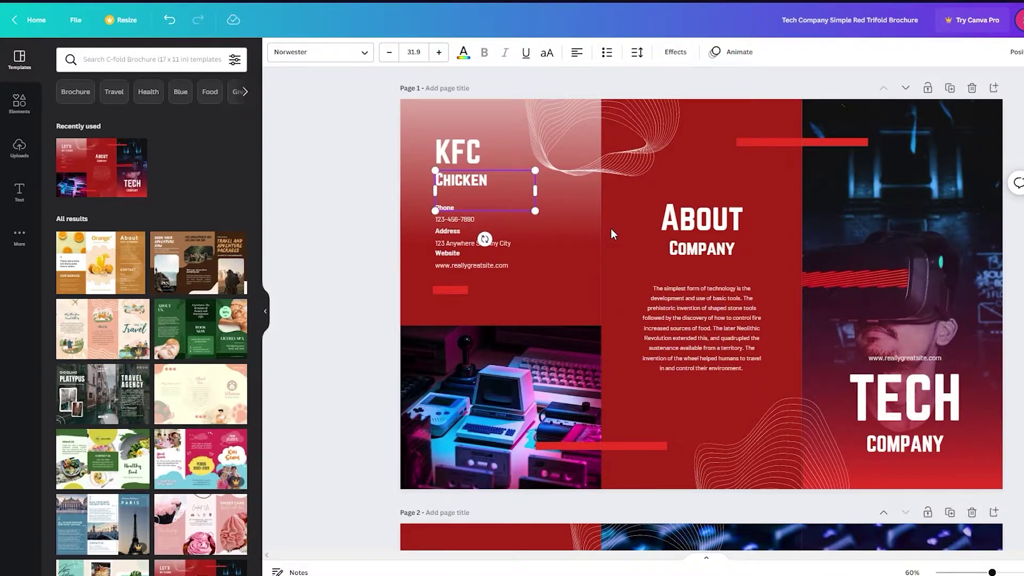
pyautogui.click(610, 228)
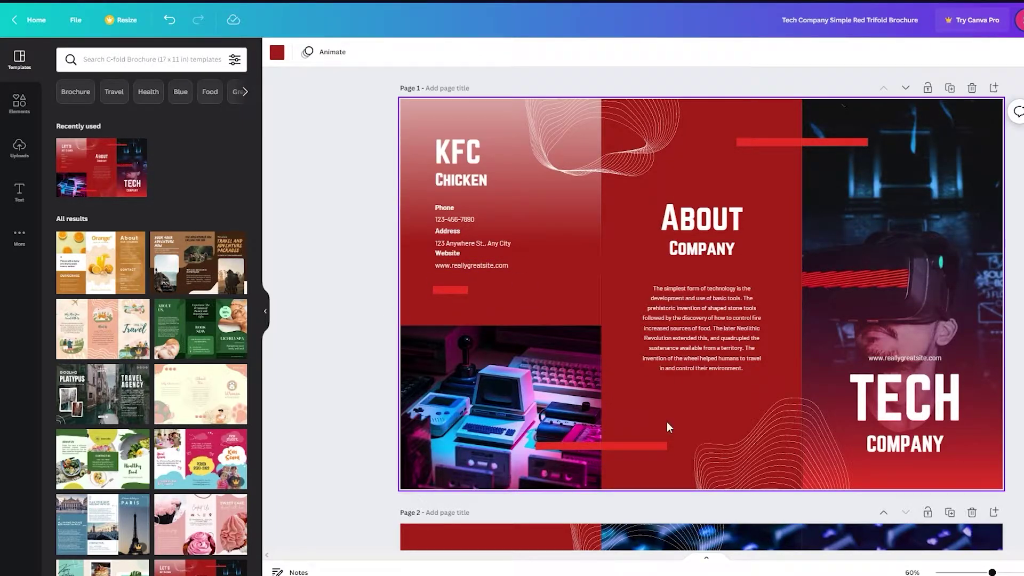
# Search the Elements library for kfc graphics, then for chicken instead
pyautogui.click(21, 101)
pyautogui.click(172, 53)
pyautogui.write('kfc')
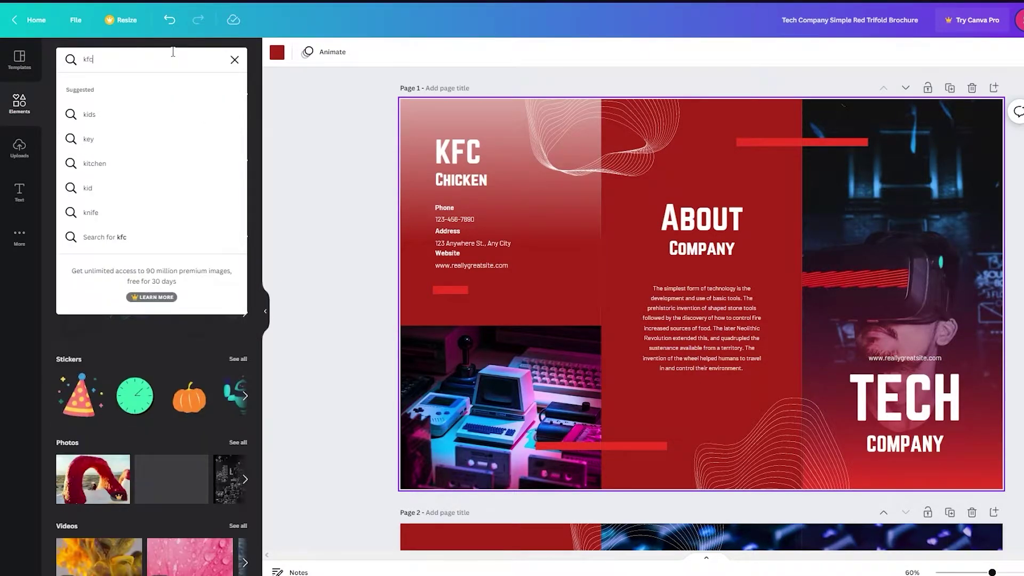
pyautogui.press('Return')
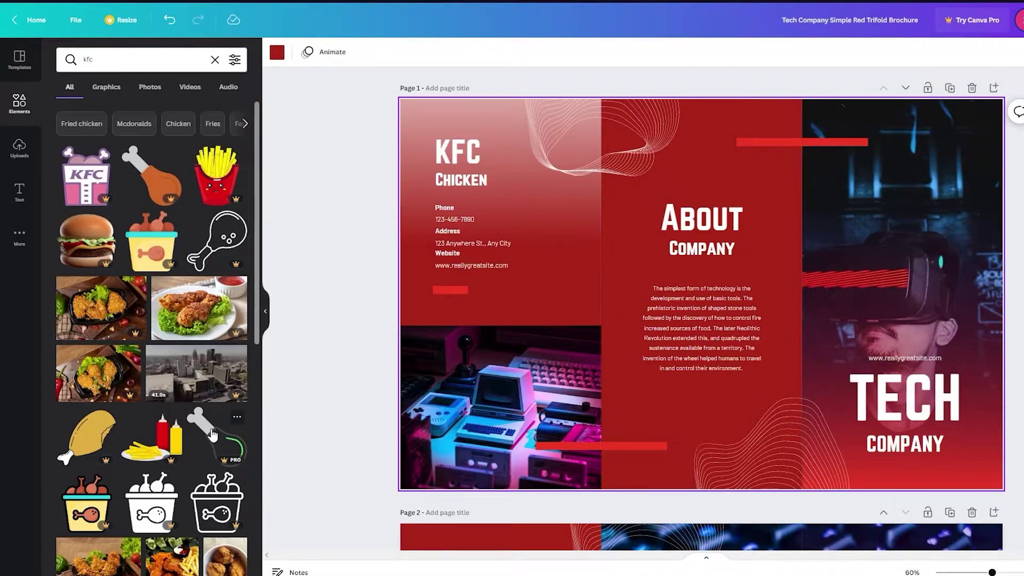
pyautogui.scroll(-5, 211, 431)
pyautogui.scroll(-5, 193, 311)
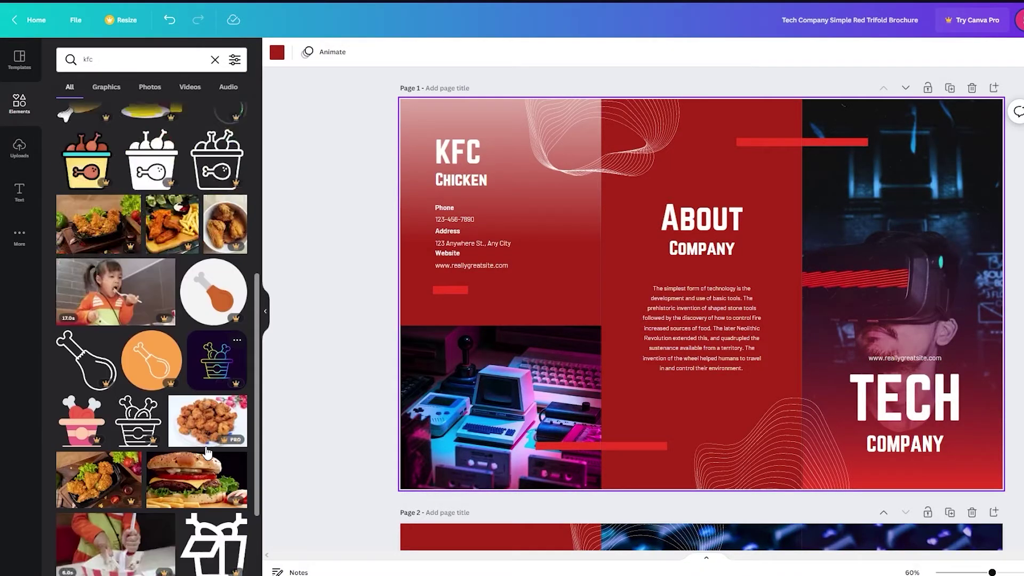
pyautogui.scroll(-7, 131, 459)
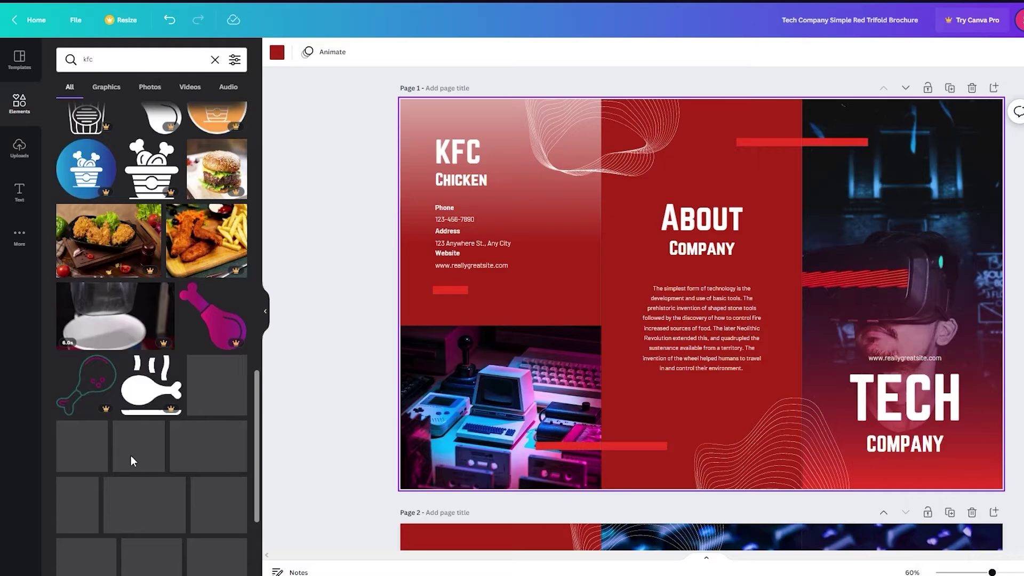
pyautogui.click(165, 57)
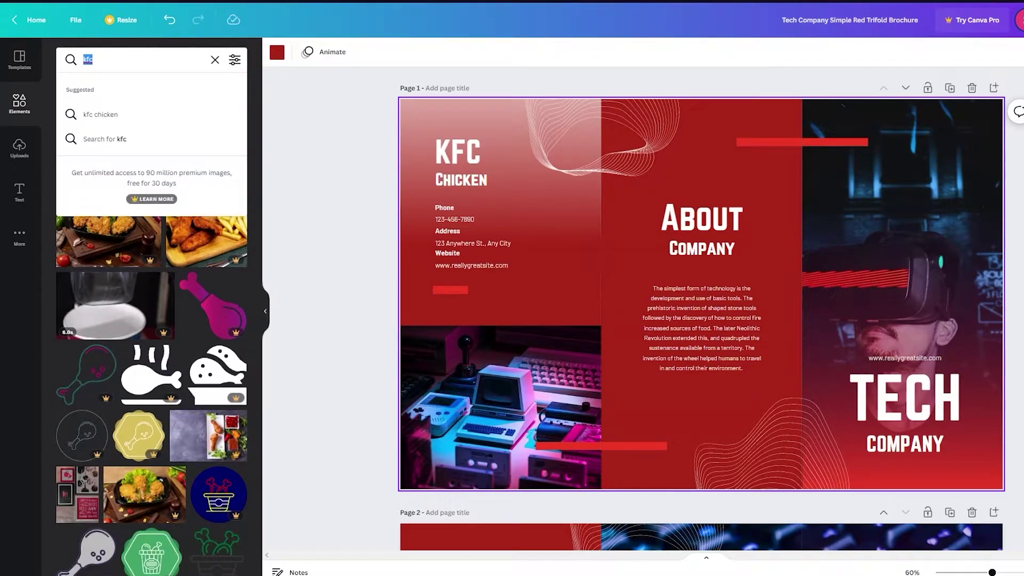
pyautogui.press('BackSpace')
pyautogui.press('BackSpace')
pyautogui.press('BackSpace')
pyautogui.write('chicken')
pyautogui.press('Return')
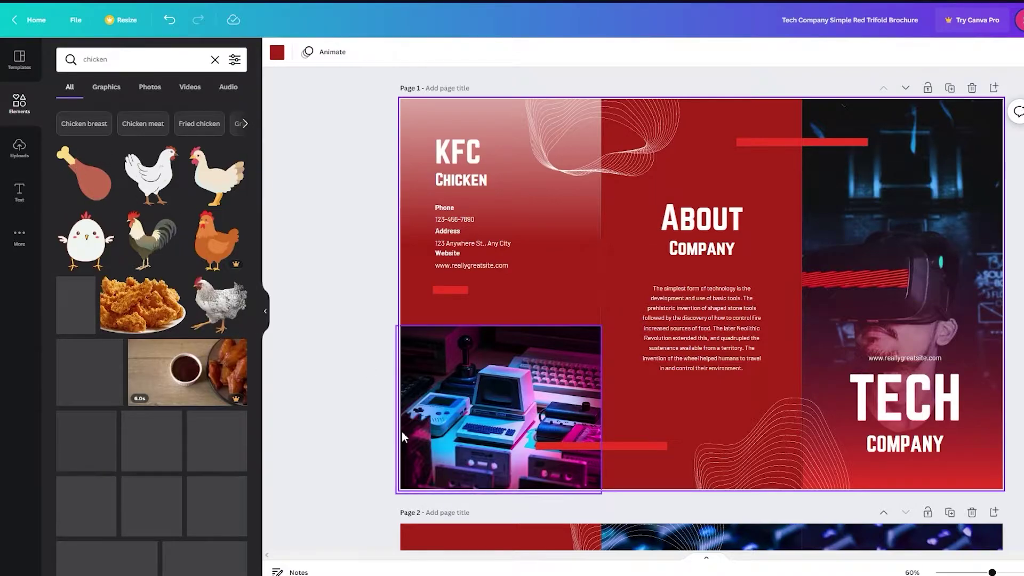
# Remove the retro computer photo and place the drumstick graphic over the bottom-left sky picture
pyautogui.click(495, 434)
pyautogui.press('Delete')
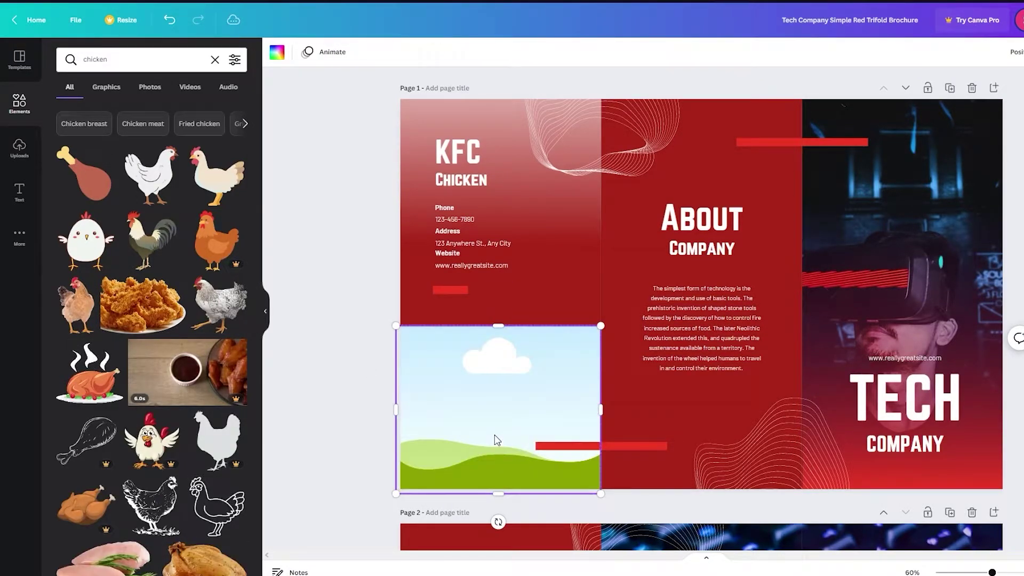
pyautogui.click(83, 173)
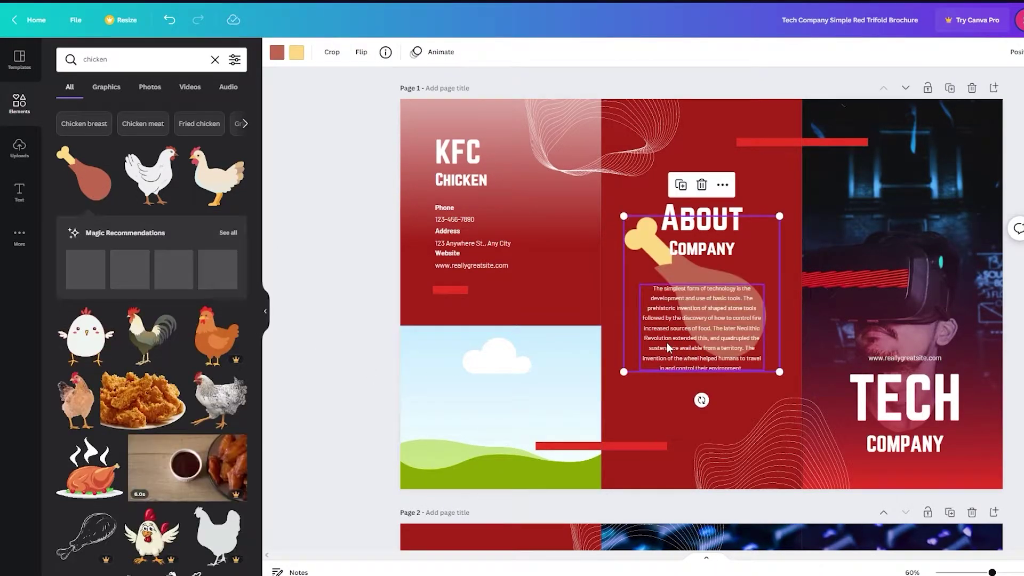
pyautogui.moveTo(672, 270); pyautogui.dragTo(476, 380)
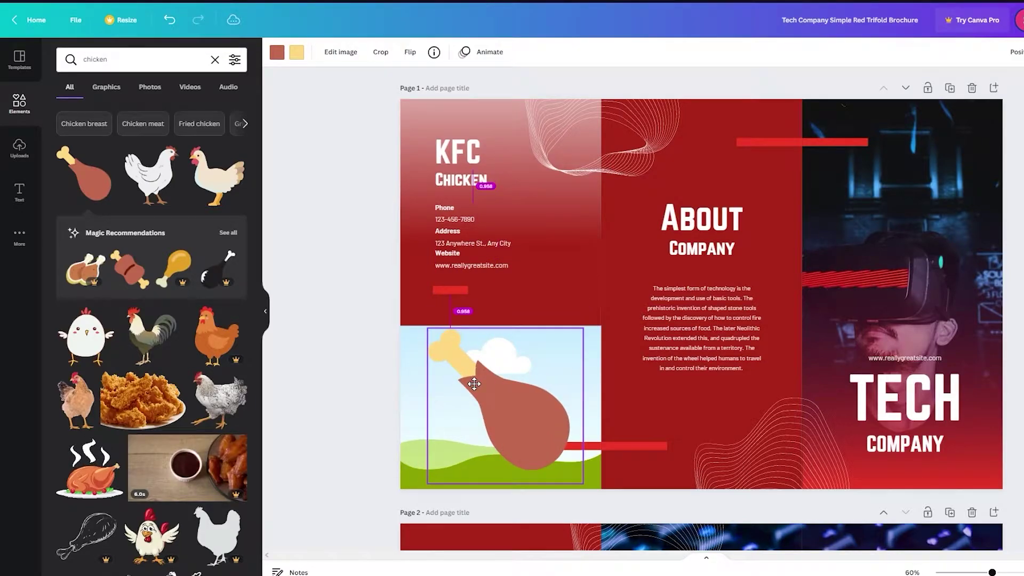
pyautogui.click(665, 321)
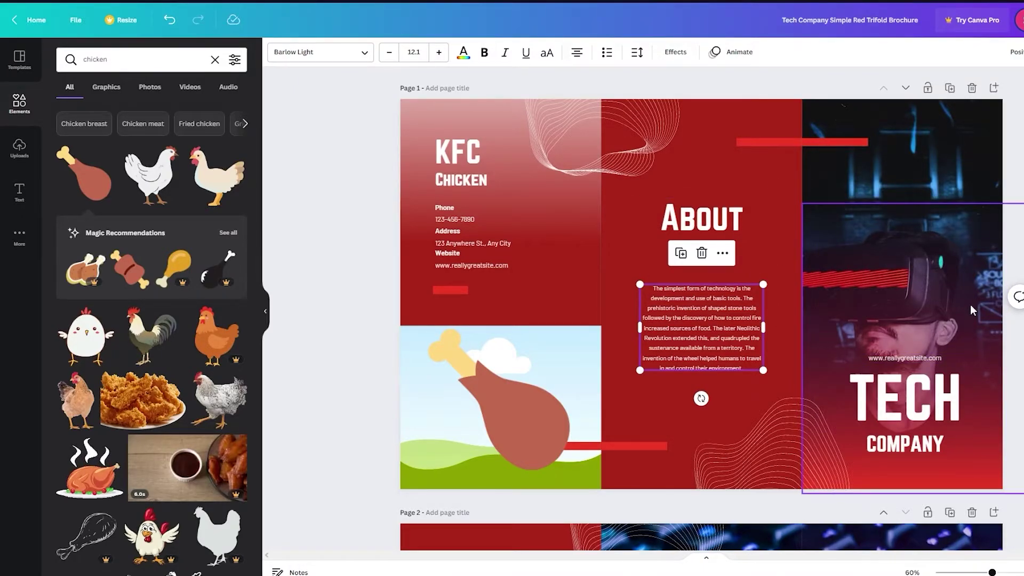
pyautogui.click(1023, 20)
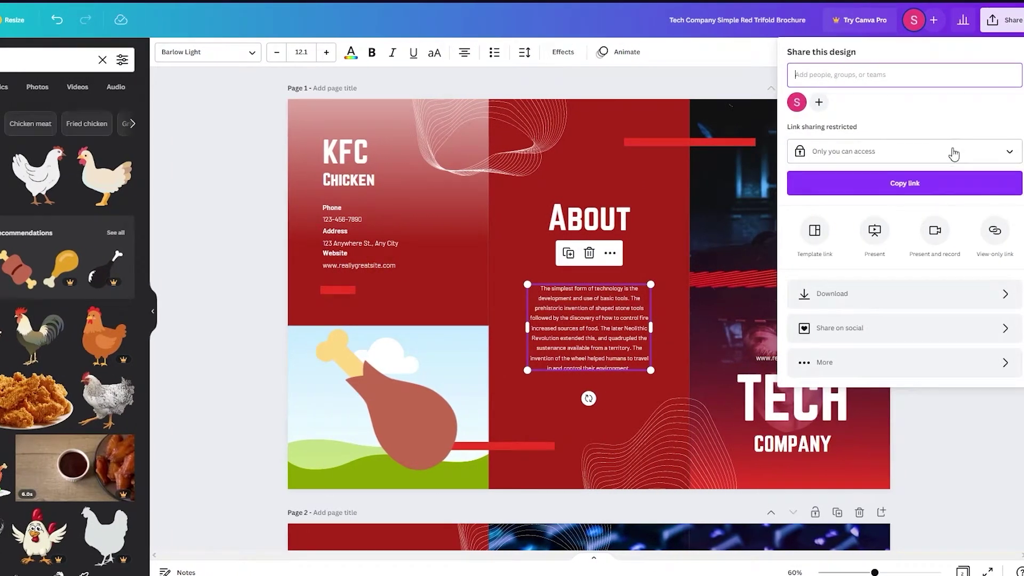
pyautogui.click(795, 293)
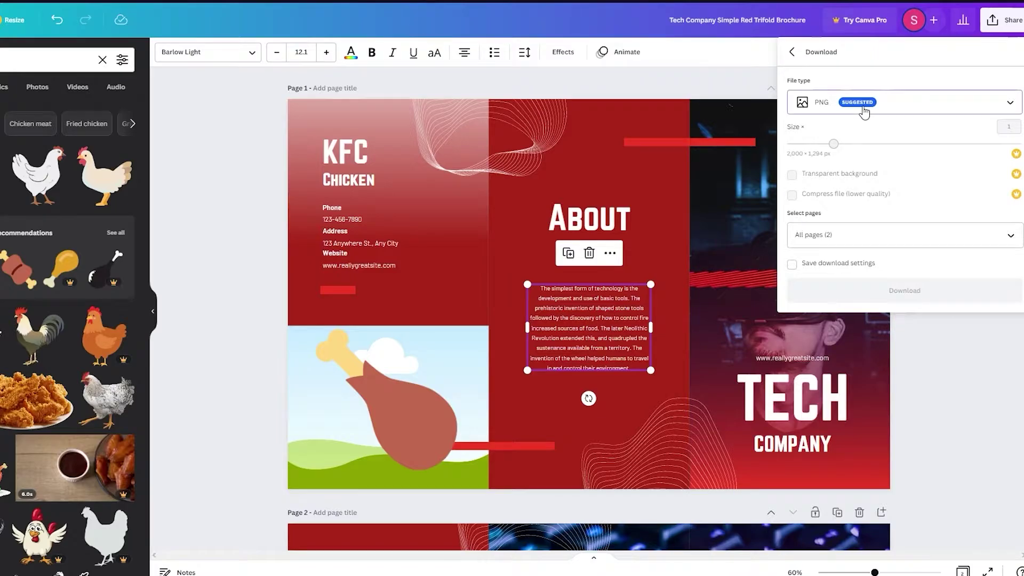
pyautogui.click(909, 104)
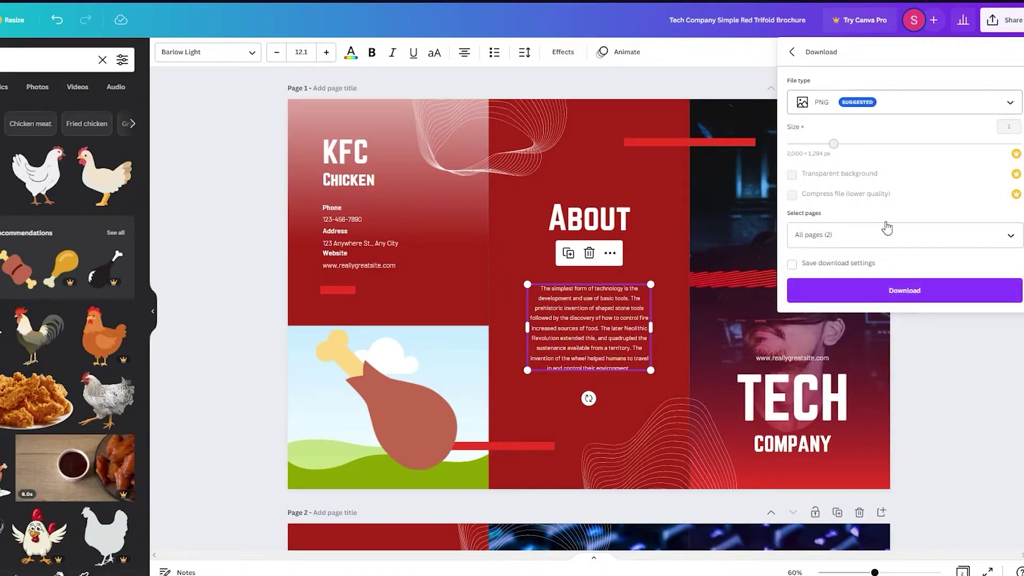
pyautogui.click(940, 372)
pyautogui.scroll(-8, 943, 374)
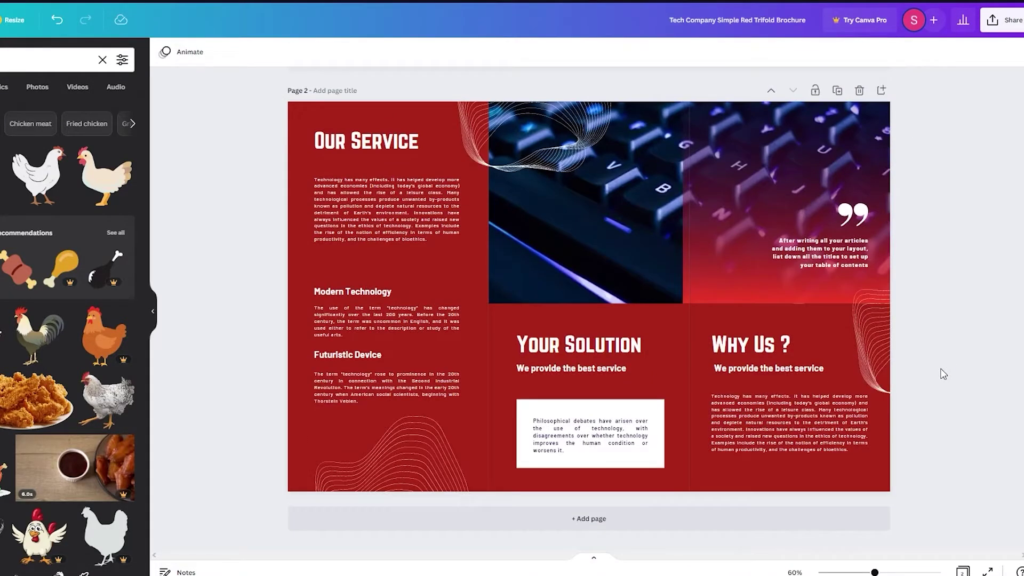
pyautogui.scroll(8, 943, 373)
pyautogui.scroll(-8, 943, 373)
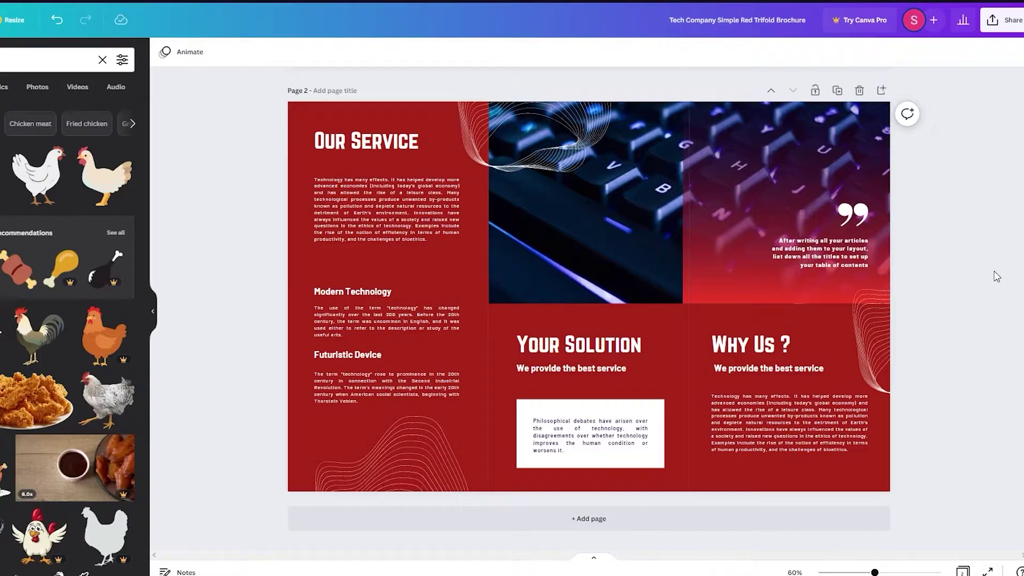
pyautogui.scroll(8, 996, 277)
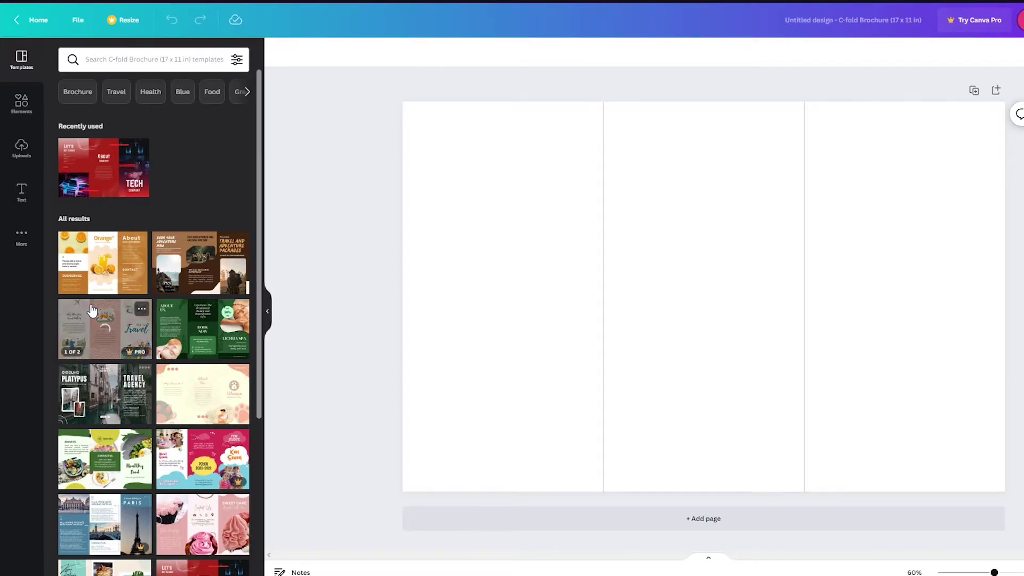
# Browse the brochure list in the Templates panel beside the blank C-fold brochure
pyautogui.scroll(-5, 149, 331)
pyautogui.click(20, 57)
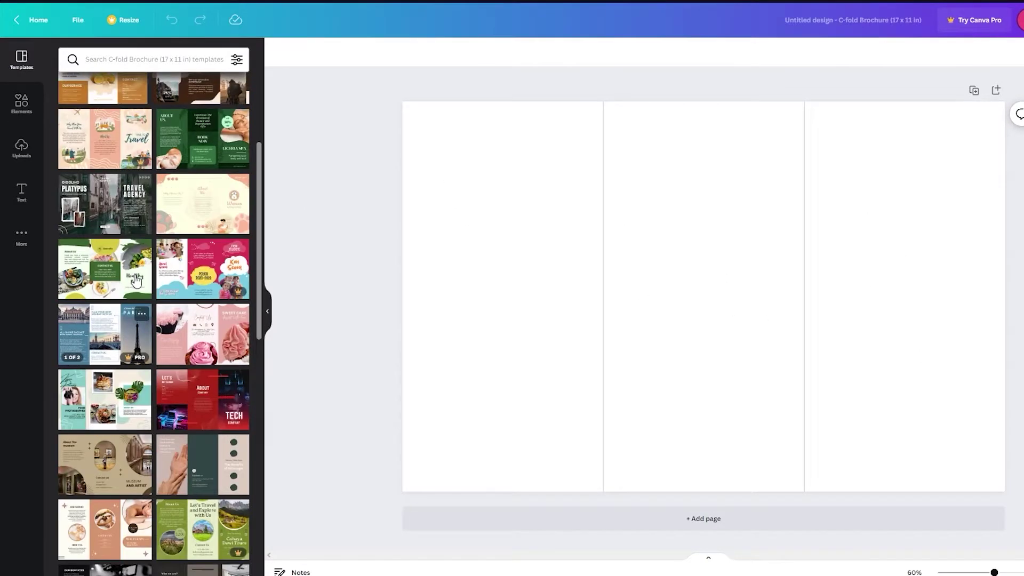
pyautogui.scroll(-7, 171, 386)
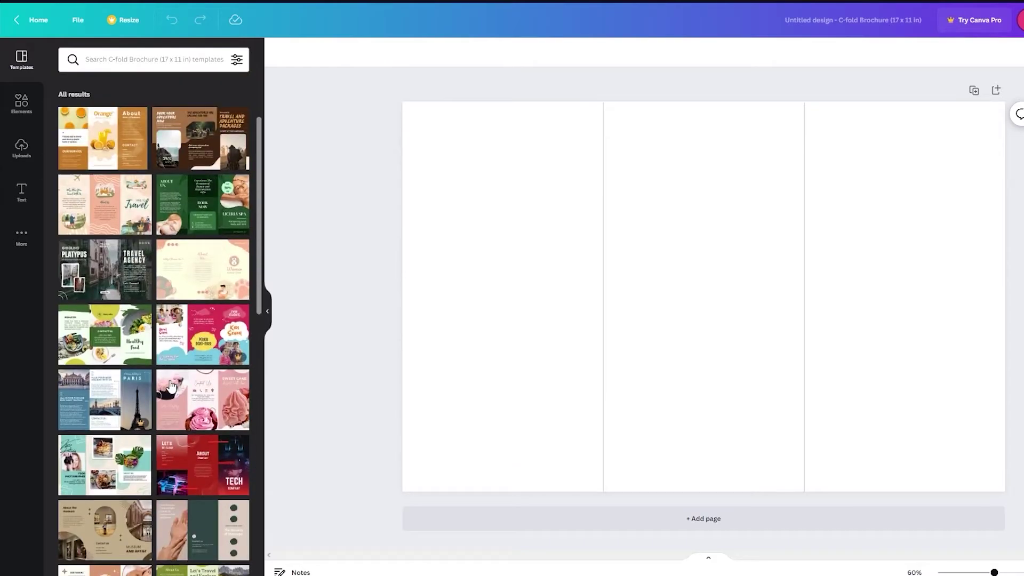
pyautogui.scroll(-10, 170, 380)
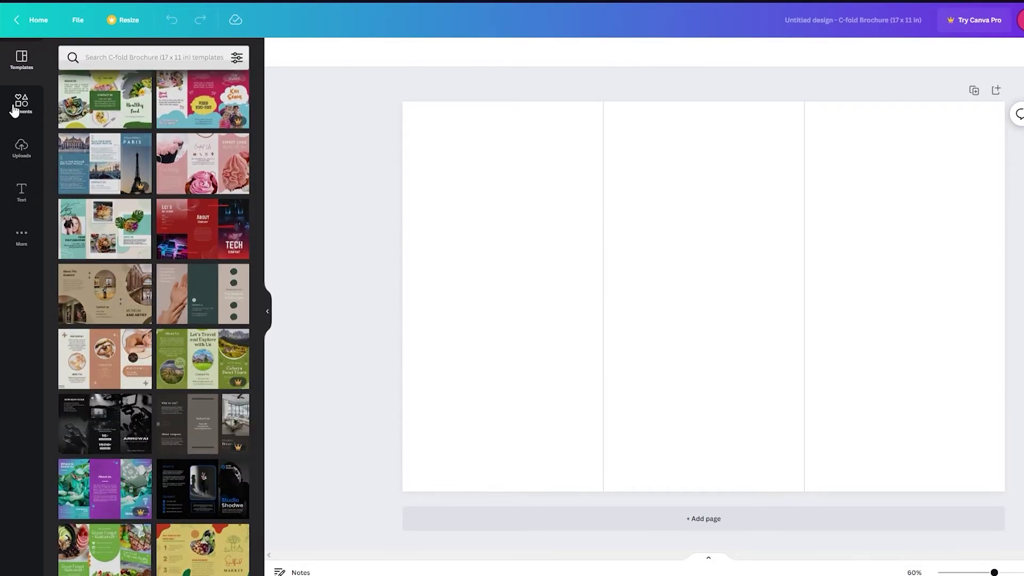
pyautogui.click(20, 103)
# Fill the whole C-fold brochure page background with the default purple colour
pyautogui.click(496, 270)
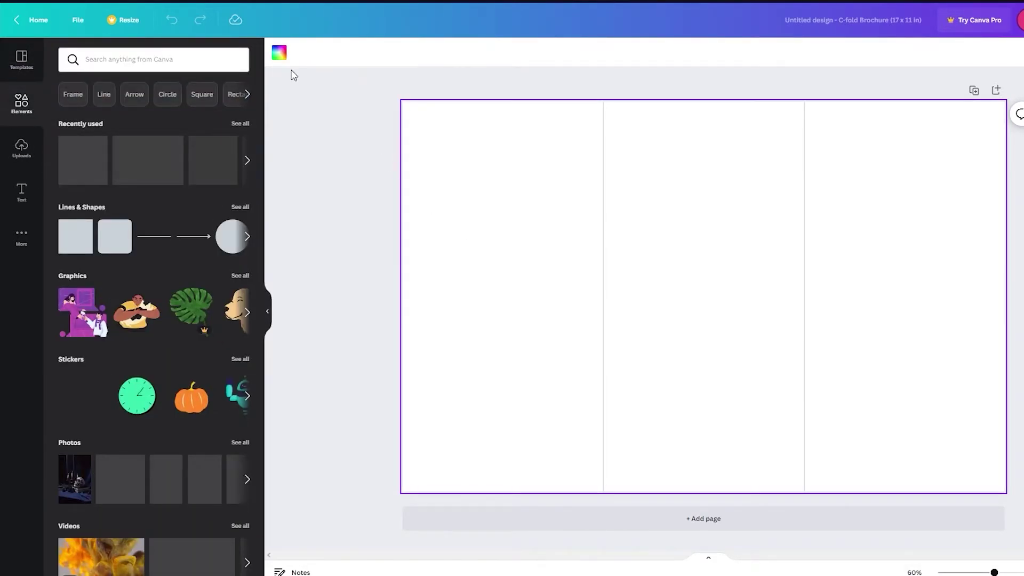
pyautogui.click(279, 52)
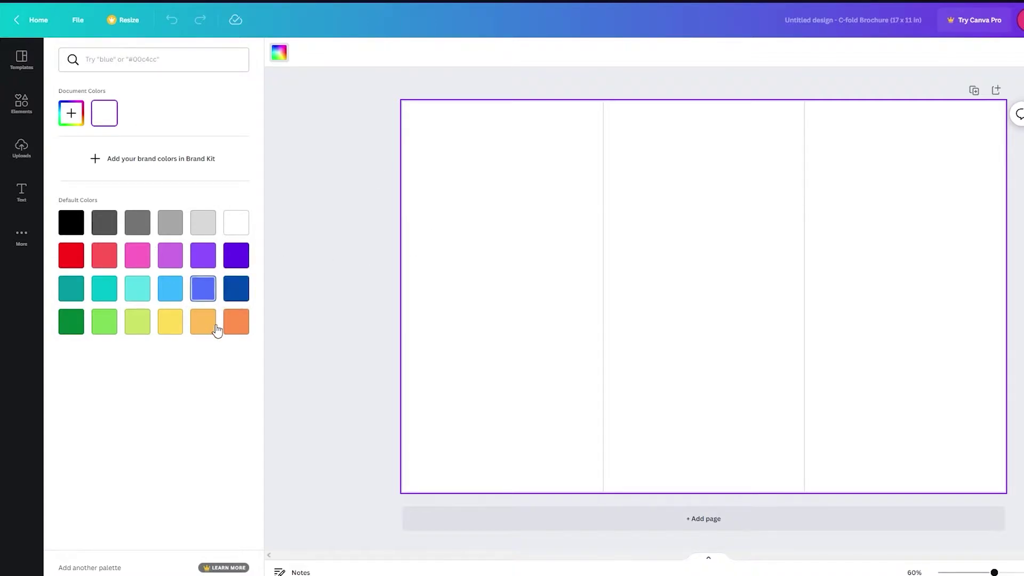
pyautogui.click(236, 288)
pyautogui.click(236, 255)
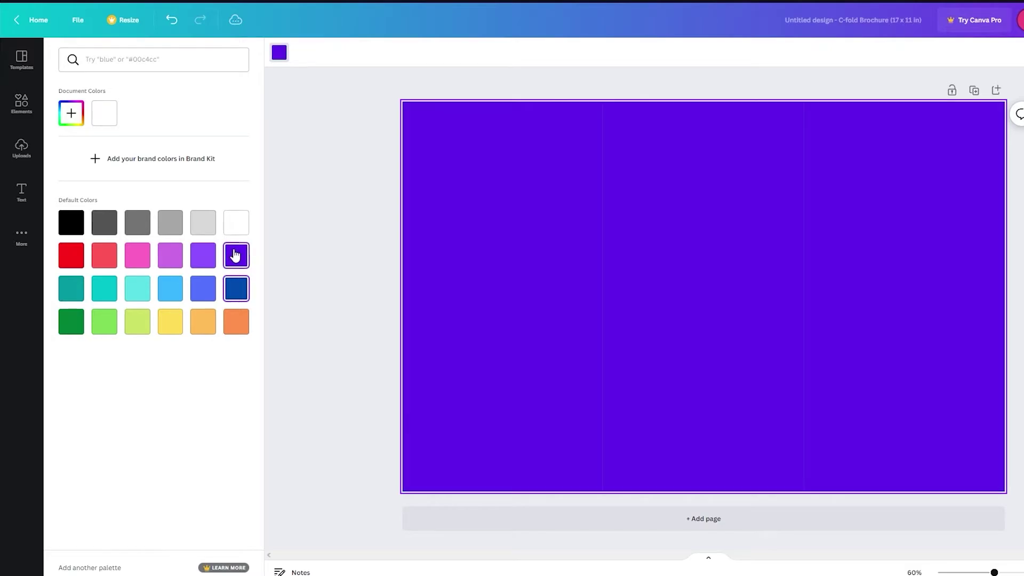
pyautogui.click(354, 244)
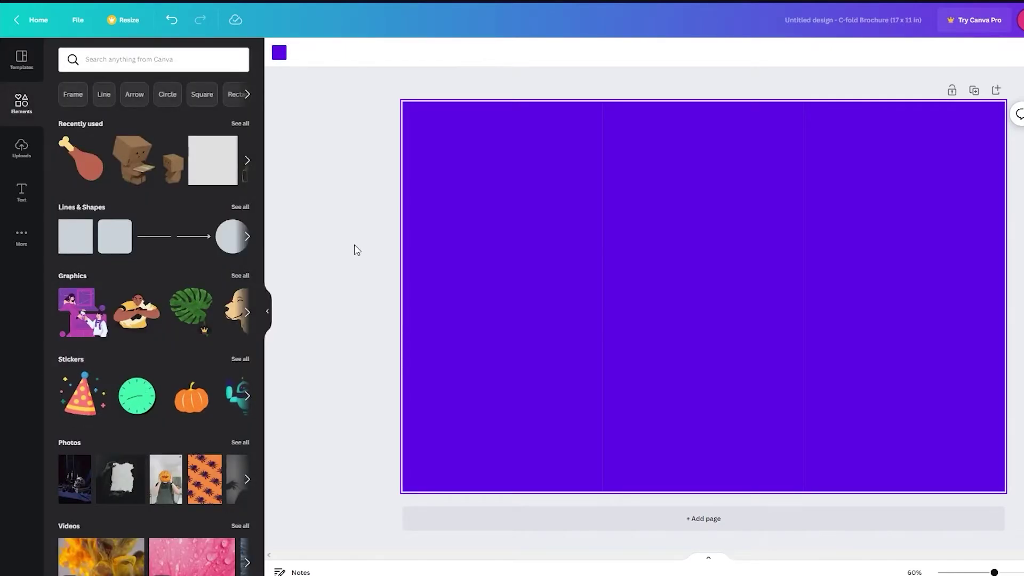
pyautogui.hotkey('ctrl', '+')
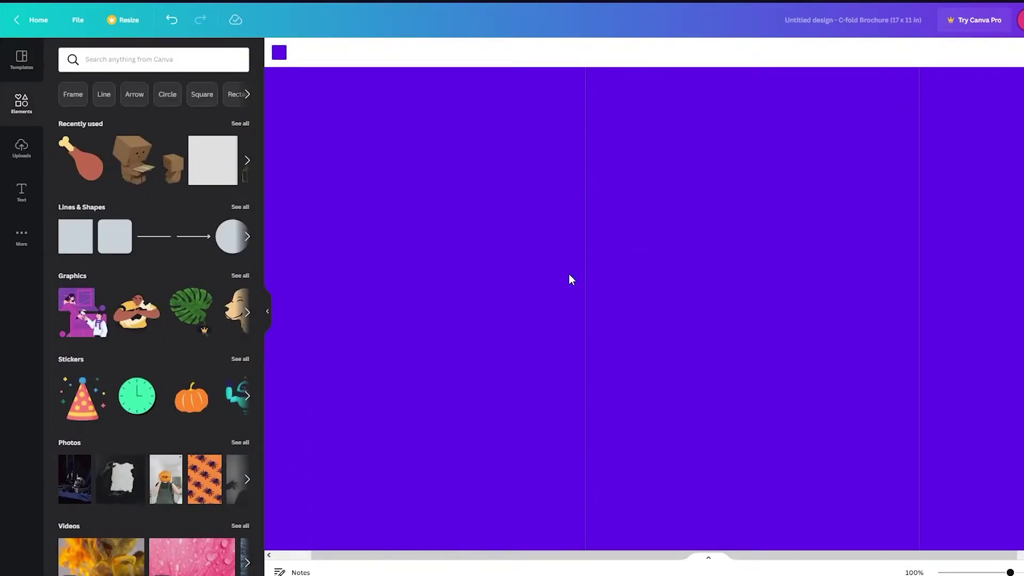
pyautogui.scroll(-5, 568, 273)
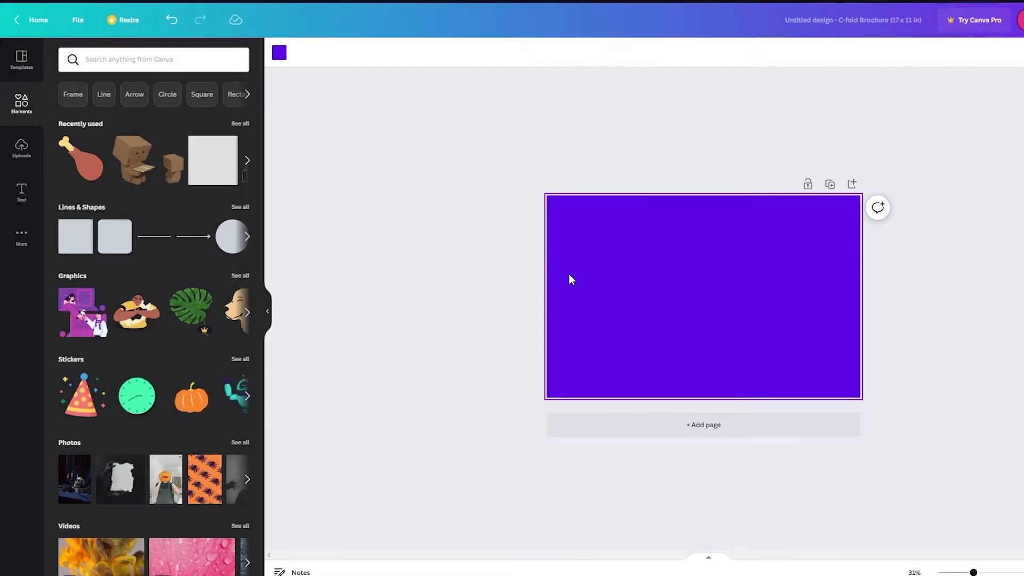
pyautogui.scroll(4, 569, 273)
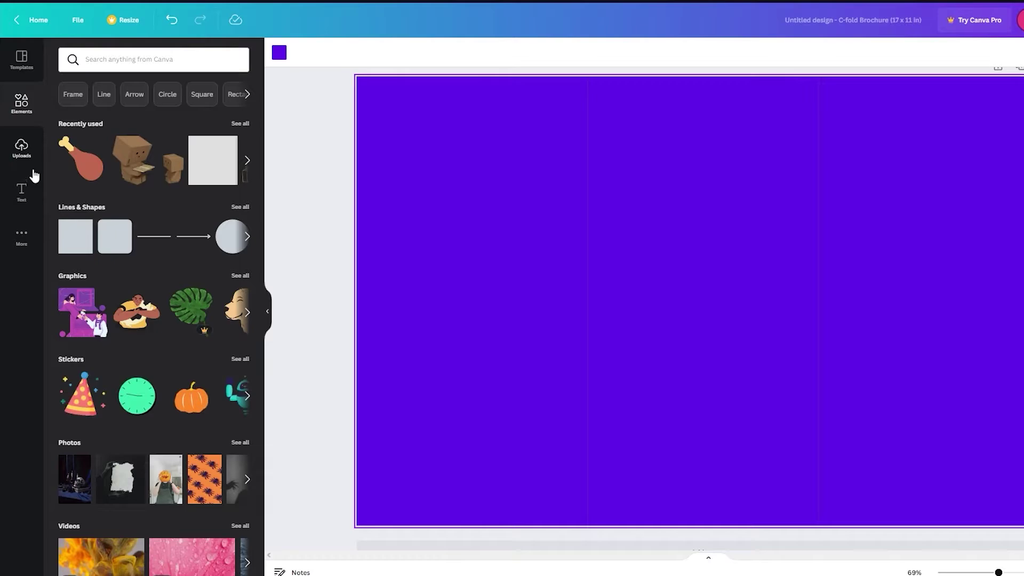
# Add the 'Thank you!' script text style, retitle it Introduction, and set its size to 42
pyautogui.click(23, 192)
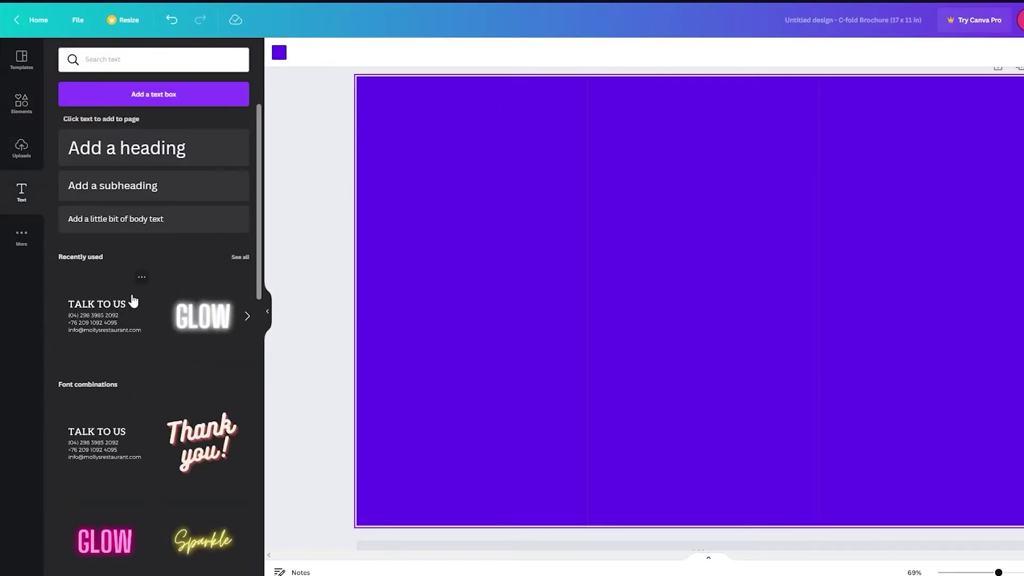
pyautogui.scroll(-2, 215, 447)
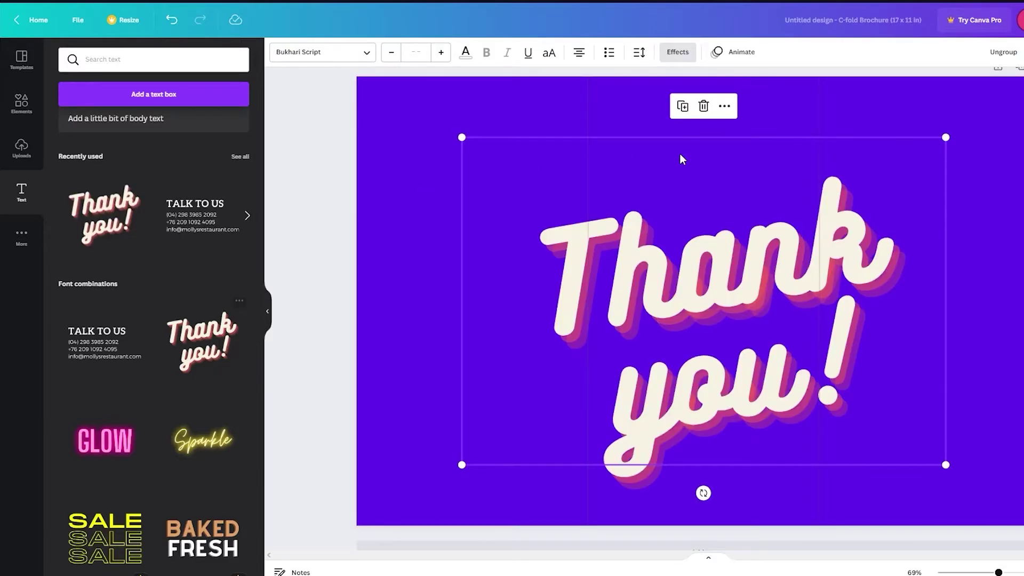
pyautogui.click(862, 420)
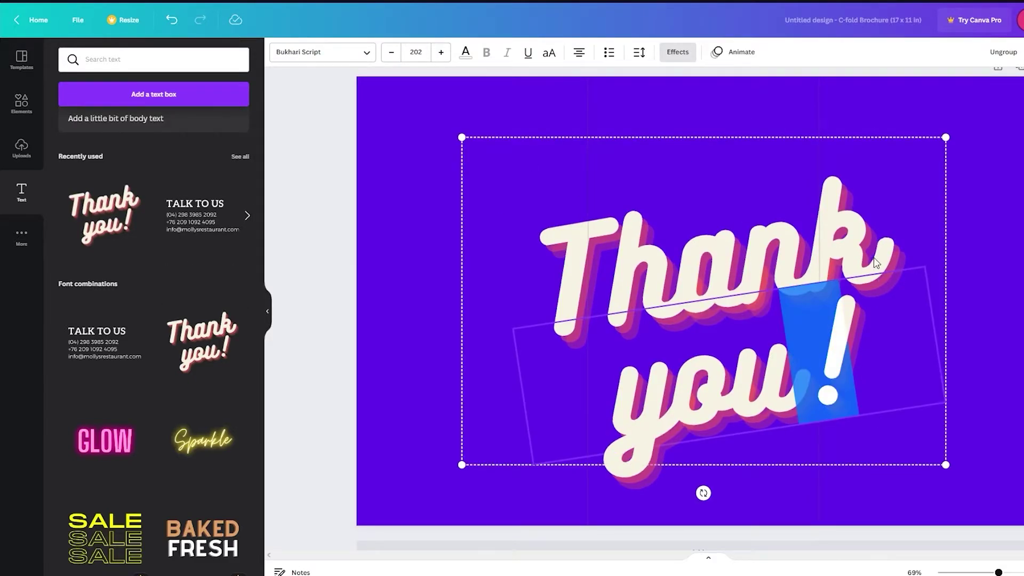
pyautogui.moveTo(868, 236); pyautogui.dragTo(508, 289)
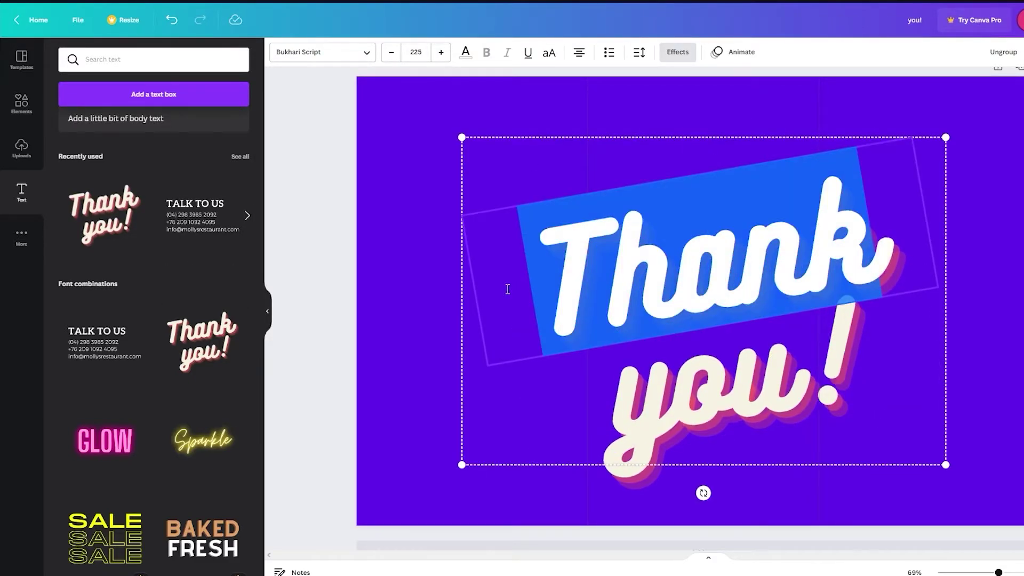
pyautogui.write('Introdr')
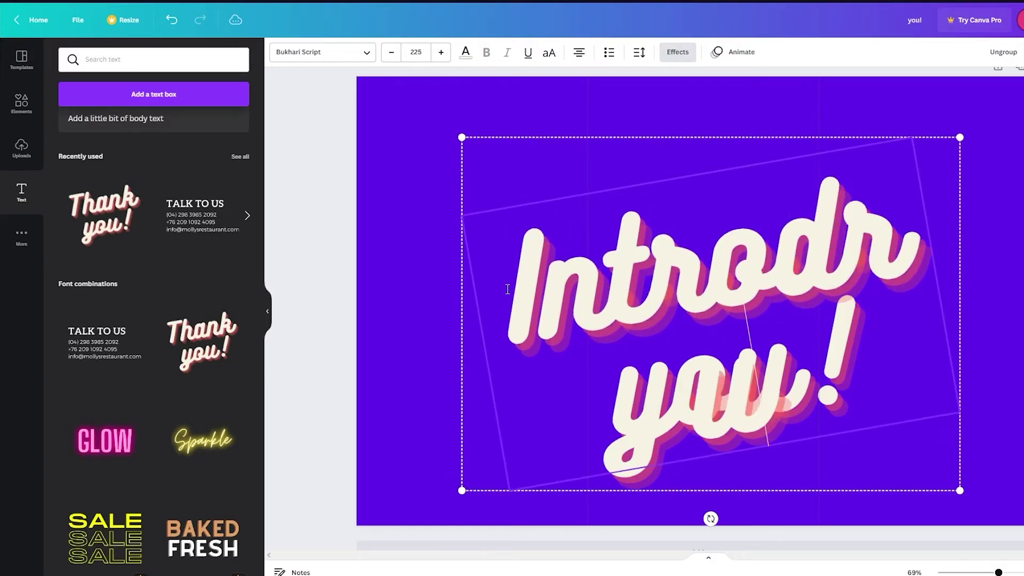
pyautogui.write('uction')
pyautogui.click(392, 53)
pyautogui.click(392, 53)
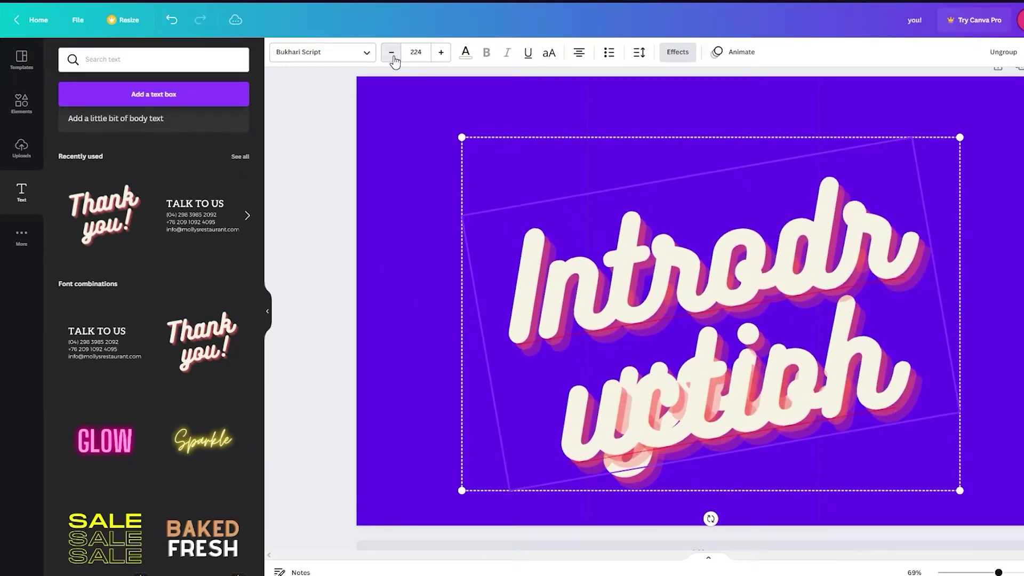
pyautogui.click(392, 52)
pyautogui.click(392, 53)
pyautogui.click(392, 53)
pyautogui.click(392, 53)
pyautogui.click(392, 53)
pyautogui.click(392, 53)
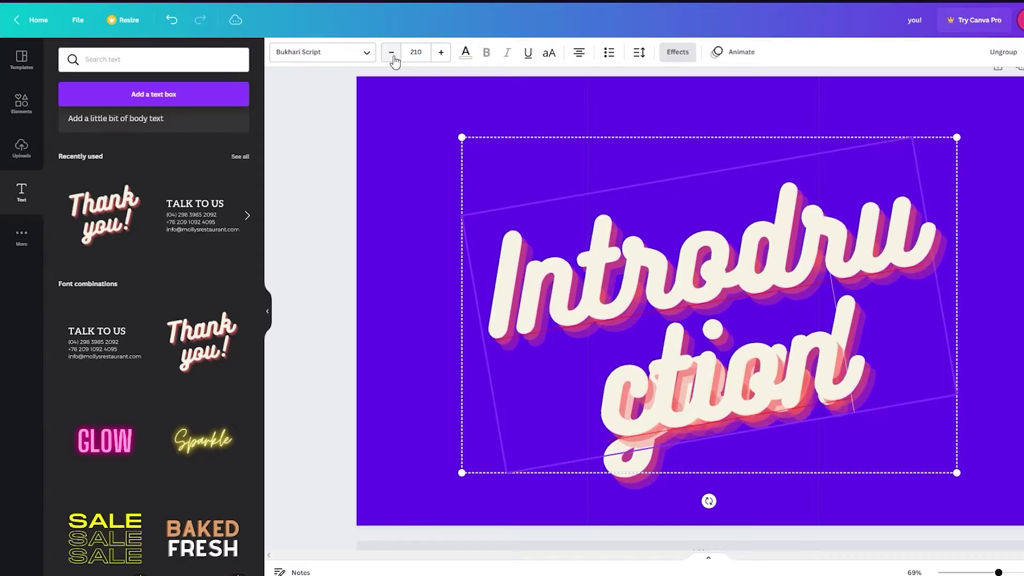
pyautogui.click(392, 52)
pyautogui.click(392, 52)
pyautogui.click(392, 53)
pyautogui.click(392, 53)
pyautogui.click(392, 53)
pyautogui.click(416, 51)
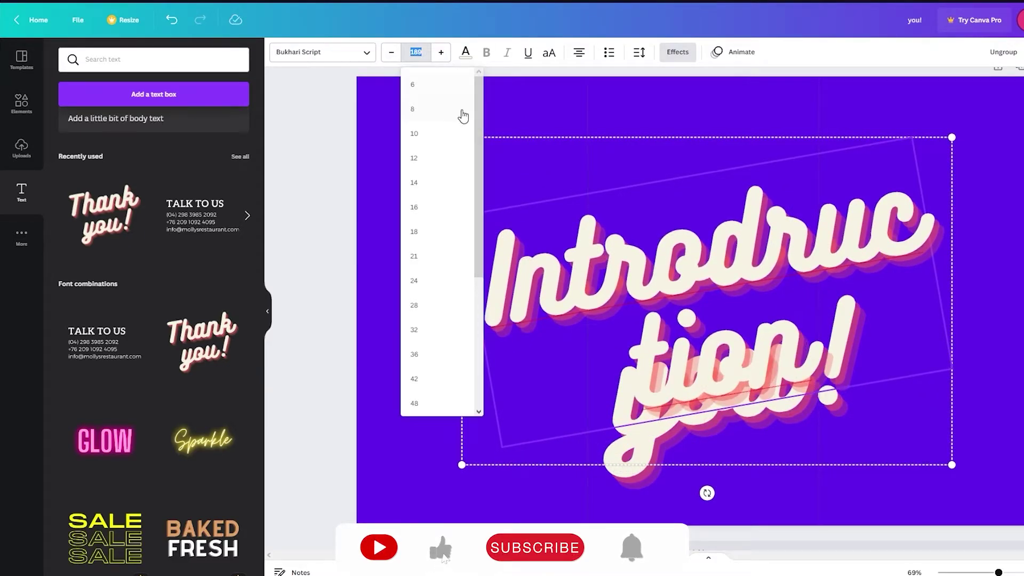
pyautogui.click(432, 336)
# Replace the 'you!' line with 'to our project' and choose a smaller font size
pyautogui.click(713, 427)
pyautogui.click(905, 347)
pyautogui.hotkey('shift', 'Left')
pyautogui.hotkey('shift', 'Left')
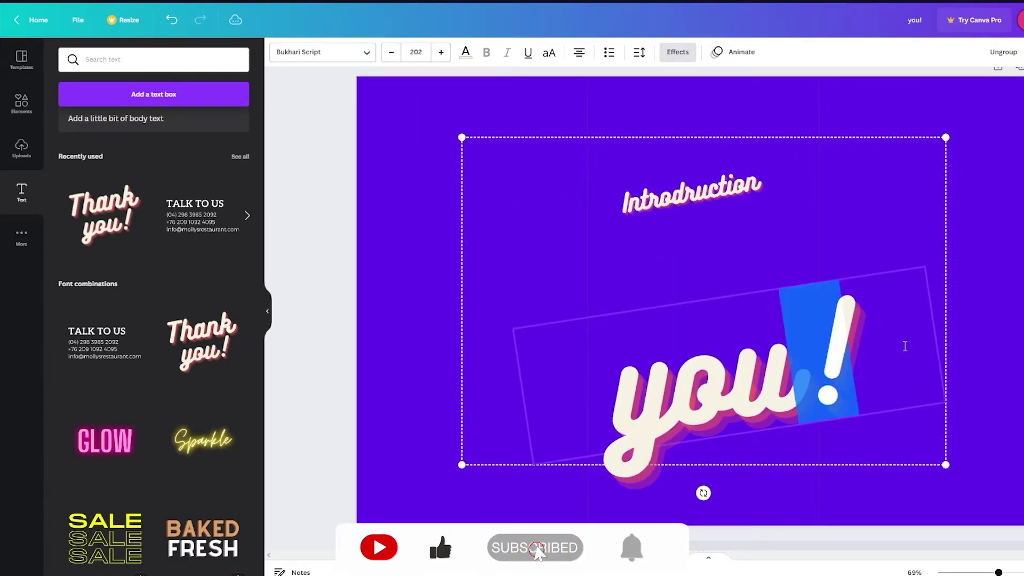
pyautogui.press('BackSpace')
pyautogui.press('BackSpace')
pyautogui.press('BackSpace')
pyautogui.write('to ou')
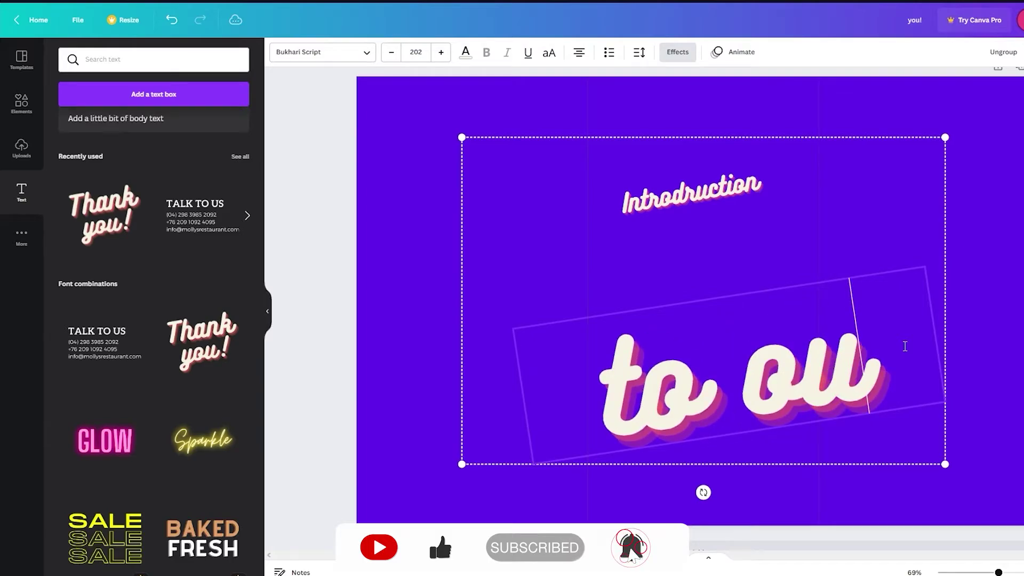
pyautogui.write('r project')
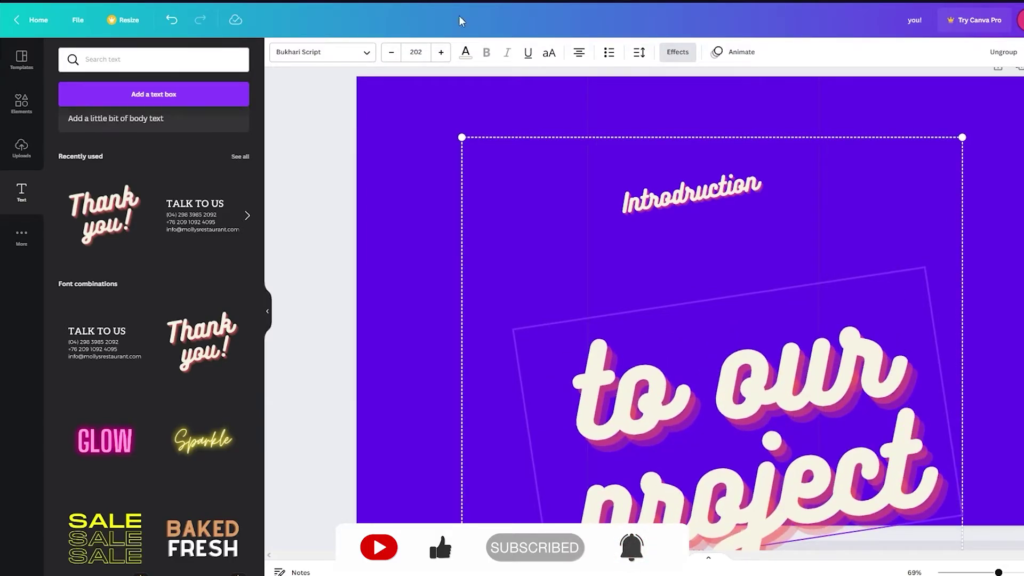
pyautogui.click(416, 52)
pyautogui.click(430, 380)
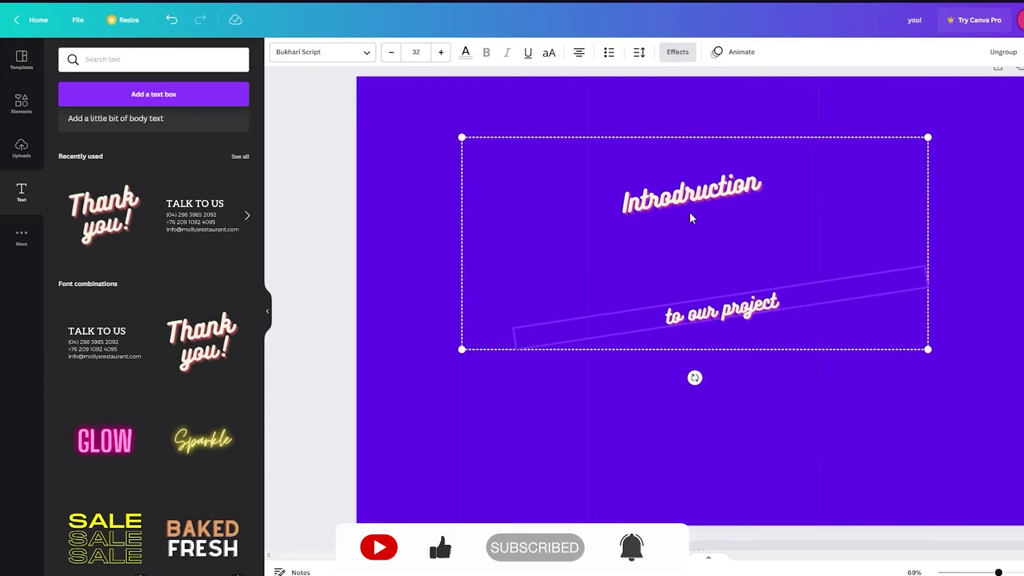
# Move the title group to the top-left of the first panel and delete the separate second line
pyautogui.moveTo(646, 198); pyautogui.dragTo(477, 143)
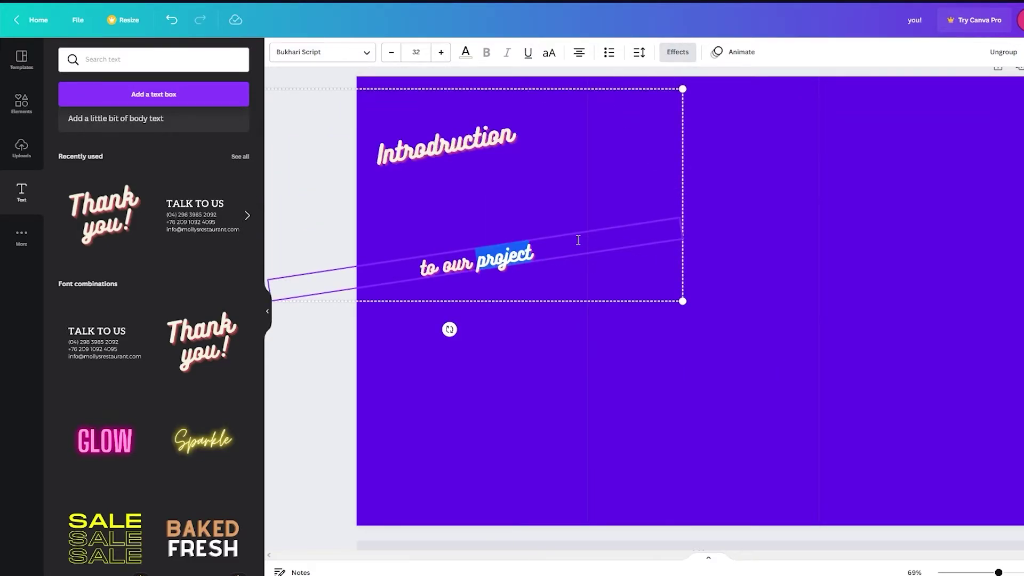
pyautogui.click(581, 306)
pyautogui.click(573, 249)
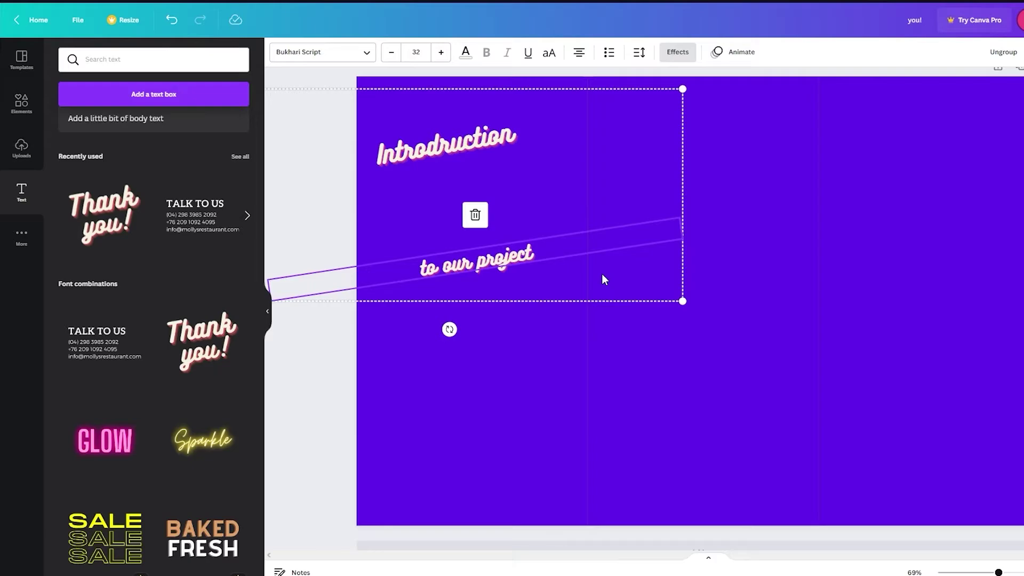
pyautogui.moveTo(544, 243); pyautogui.dragTo(549, 206)
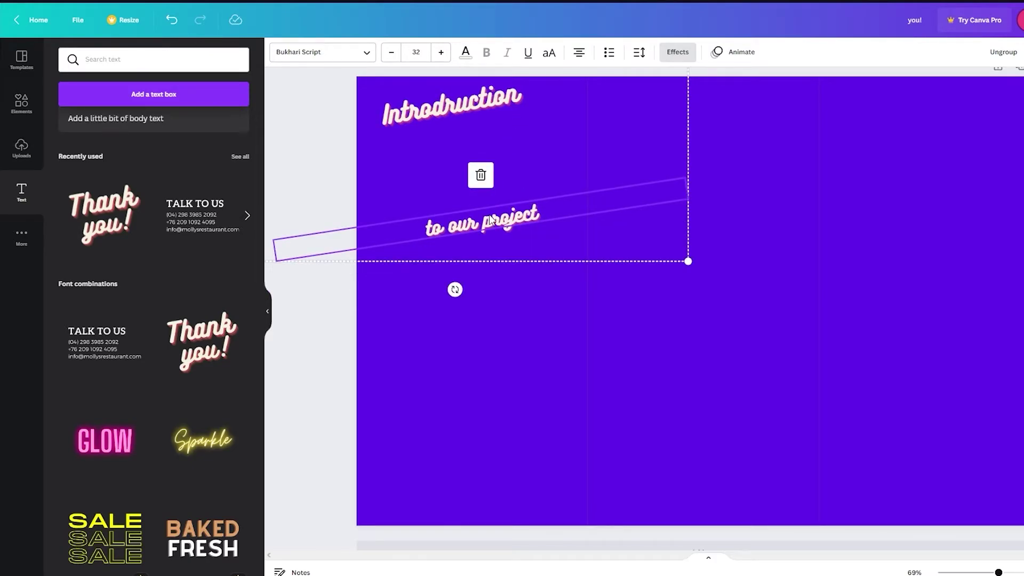
pyautogui.press('Delete')
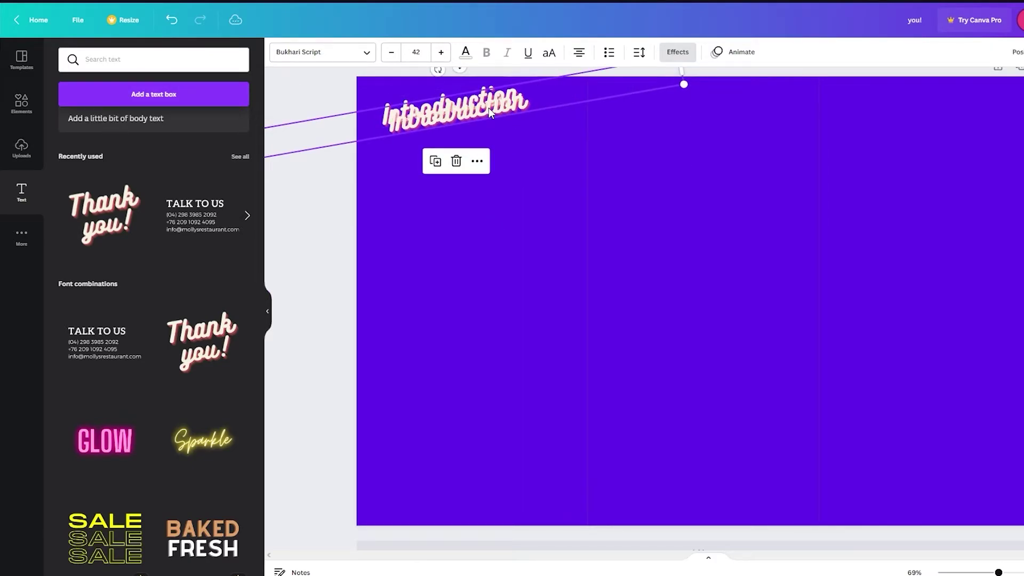
# Duplicate the Introduction text and reword the copy as 'to our project'
pyautogui.hotkey('ctrl', 'd')
pyautogui.doubleClick(490, 128)
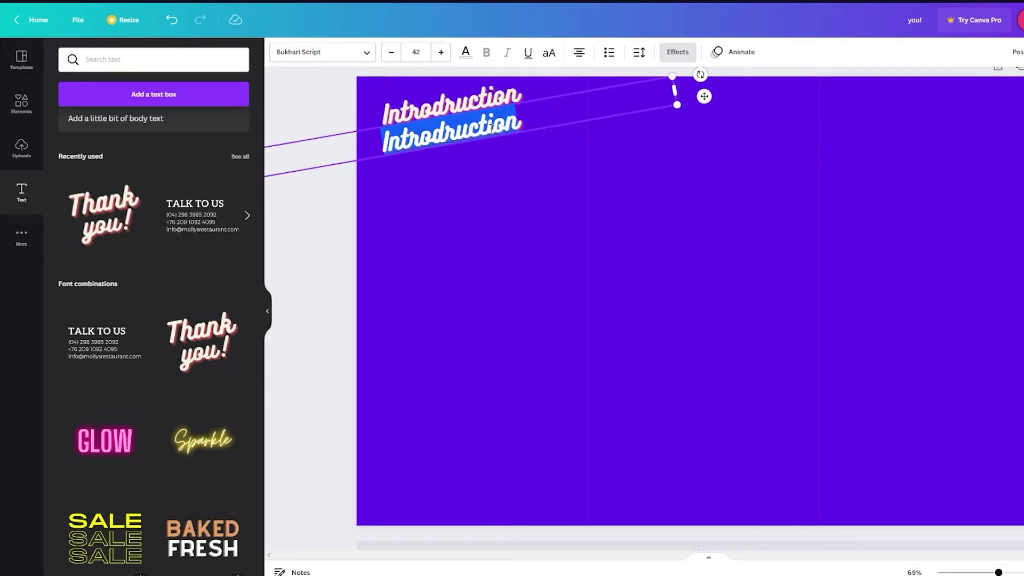
pyautogui.write('to')
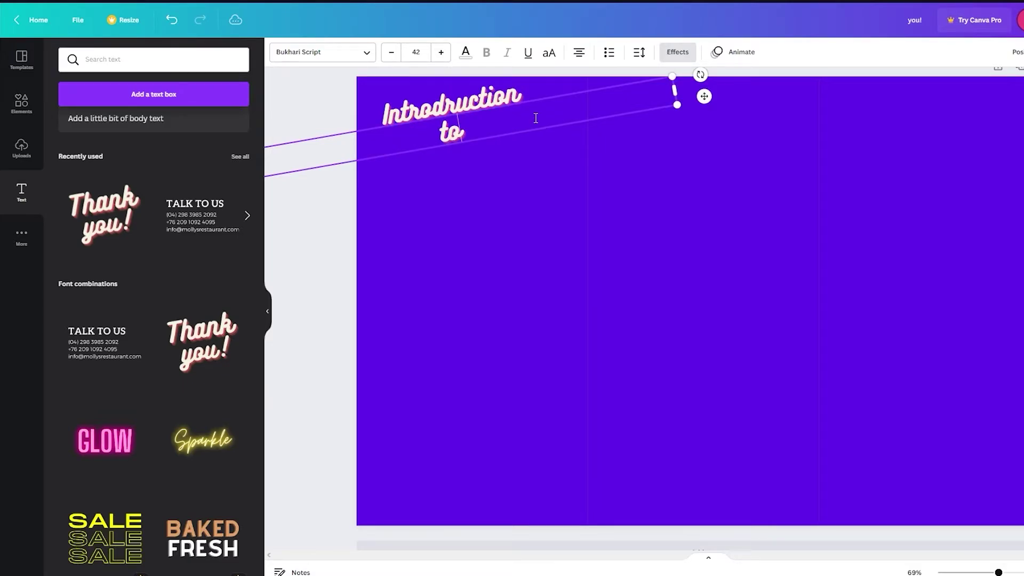
pyautogui.write(' our proje')
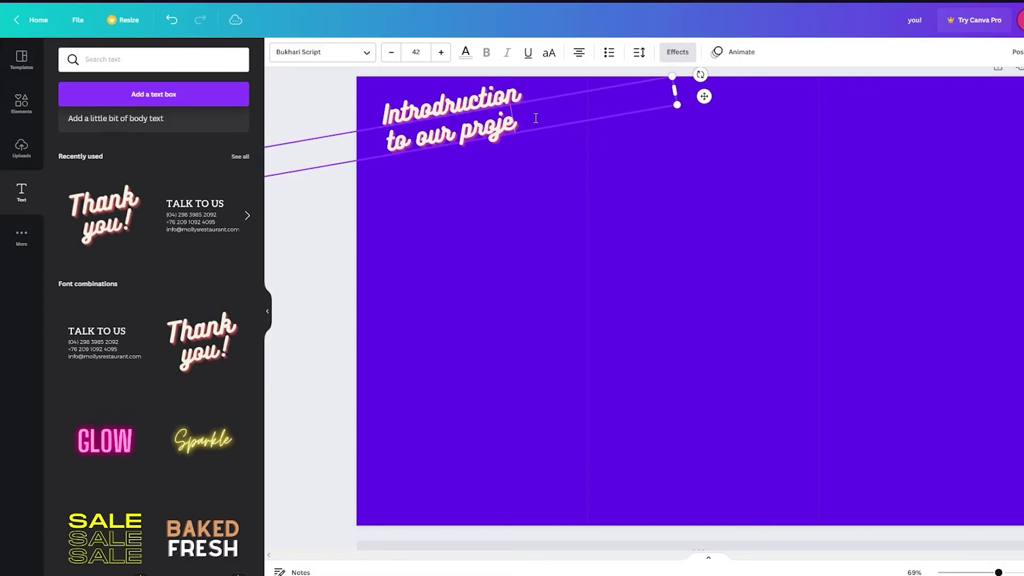
pyautogui.write('ct')
pyautogui.click(566, 245)
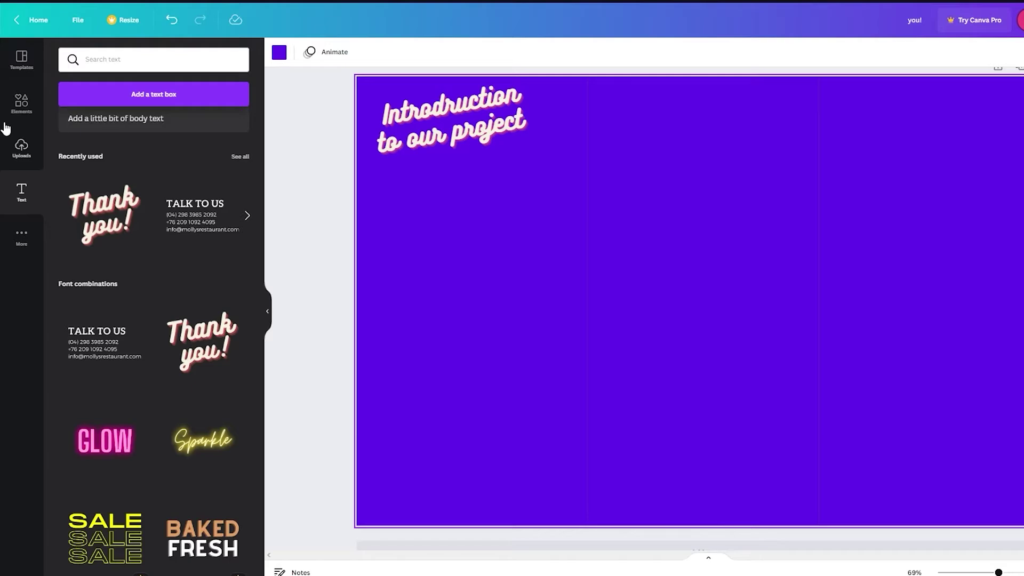
# Search elements for gym, add the black dumbbell, and shrink it below the two-line title
pyautogui.click(21, 103)
pyautogui.click(185, 56)
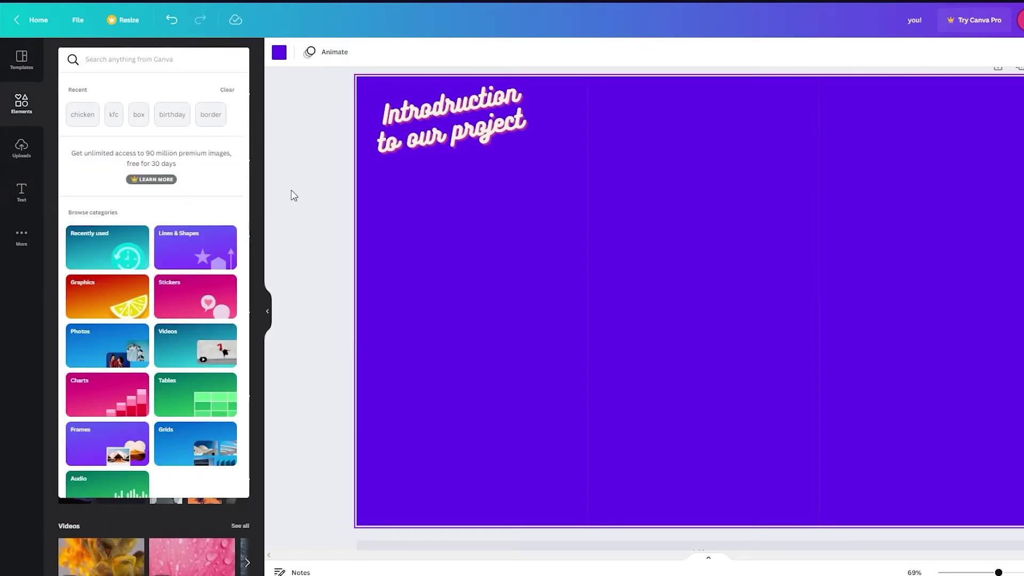
pyautogui.write('gym')
pyautogui.press('Return')
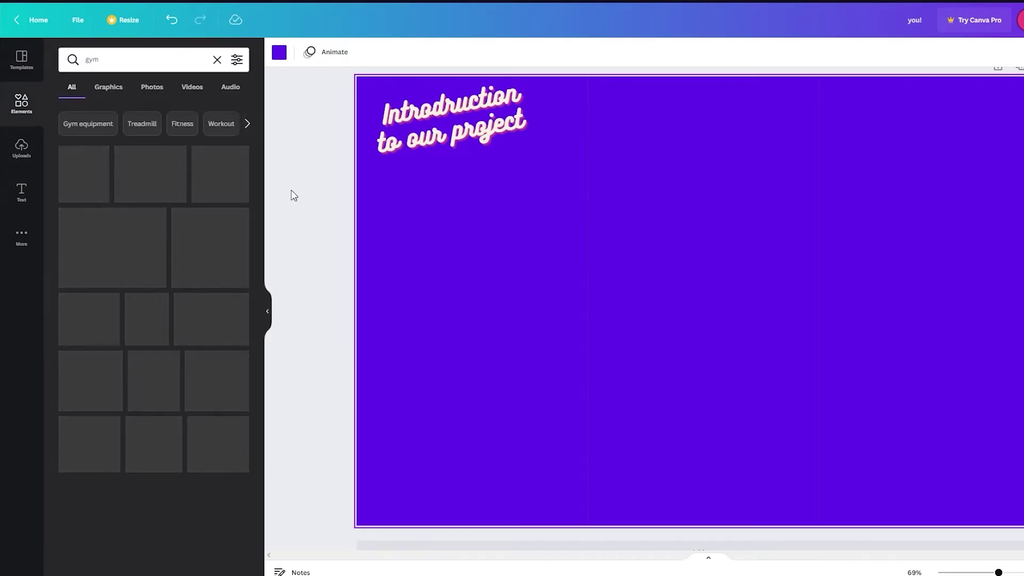
pyautogui.click(90, 184)
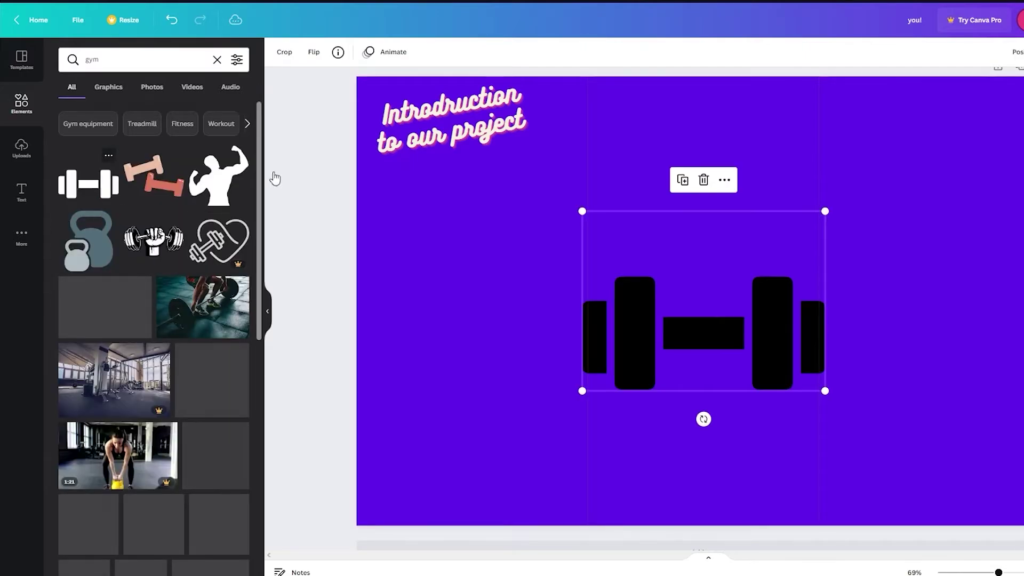
pyautogui.moveTo(642, 289); pyautogui.dragTo(531, 271)
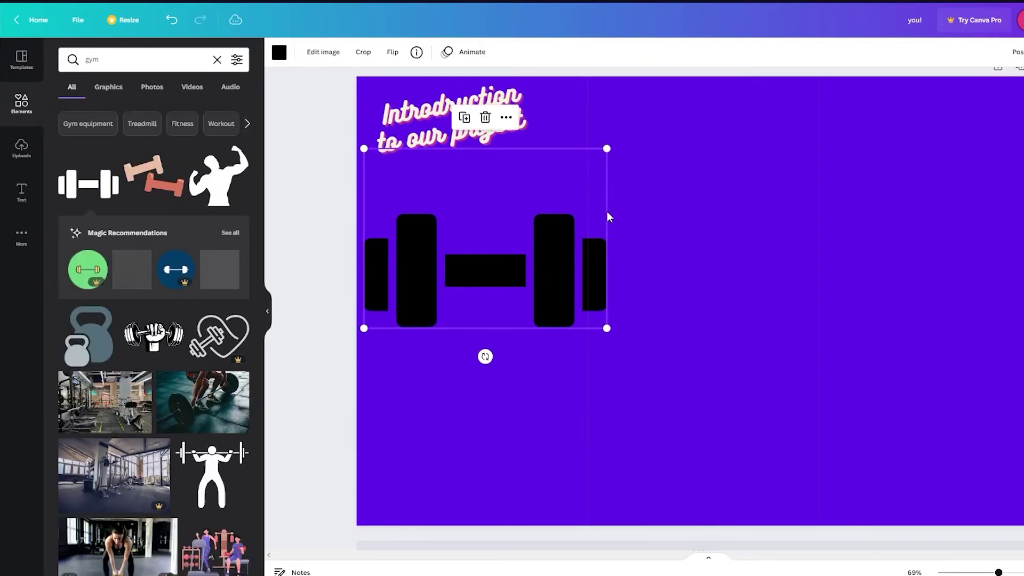
pyautogui.moveTo(607, 151); pyautogui.dragTo(540, 197)
pyautogui.moveTo(526, 267)
pyautogui.mouseDown()
pyautogui.moveTo(531, 235)
pyautogui.moveTo(516, 270)
pyautogui.mouseUp()
pyautogui.click(438, 321)
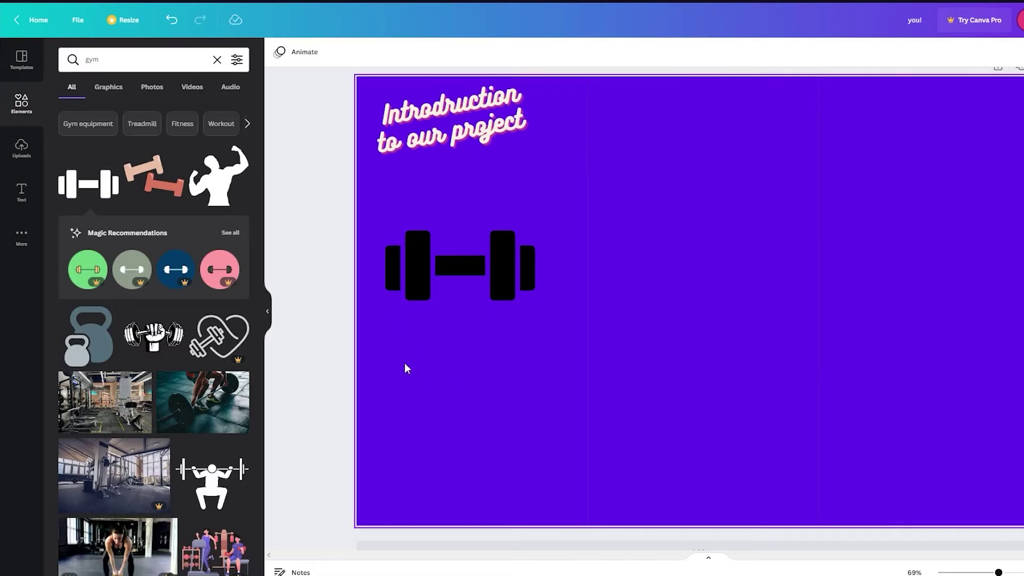
# Place the TALK TO US contact text combination under the dumbbell in the left panel
pyautogui.scroll(-1, 670, 508)
pyautogui.scroll(2, 670, 508)
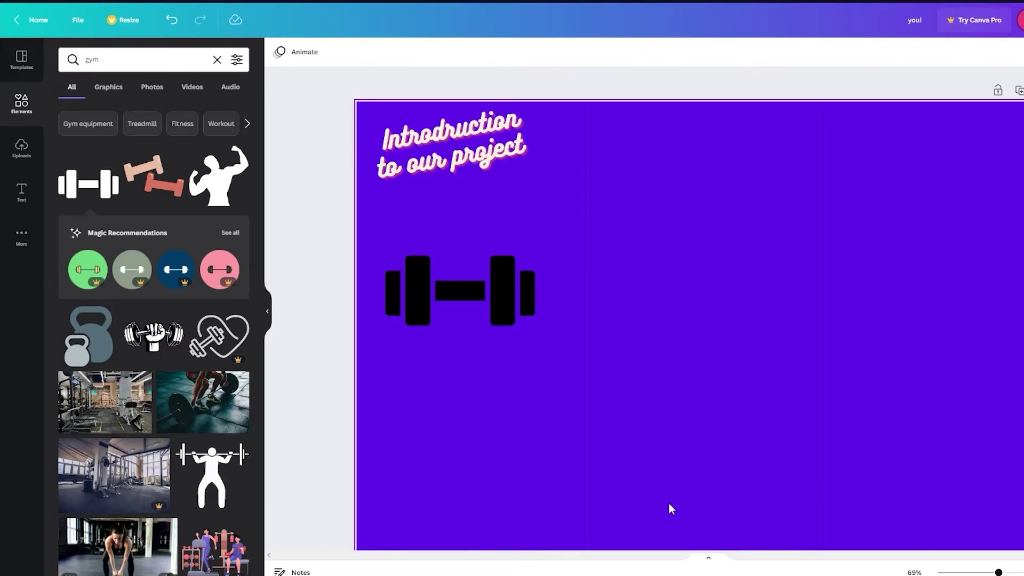
pyautogui.click(21, 192)
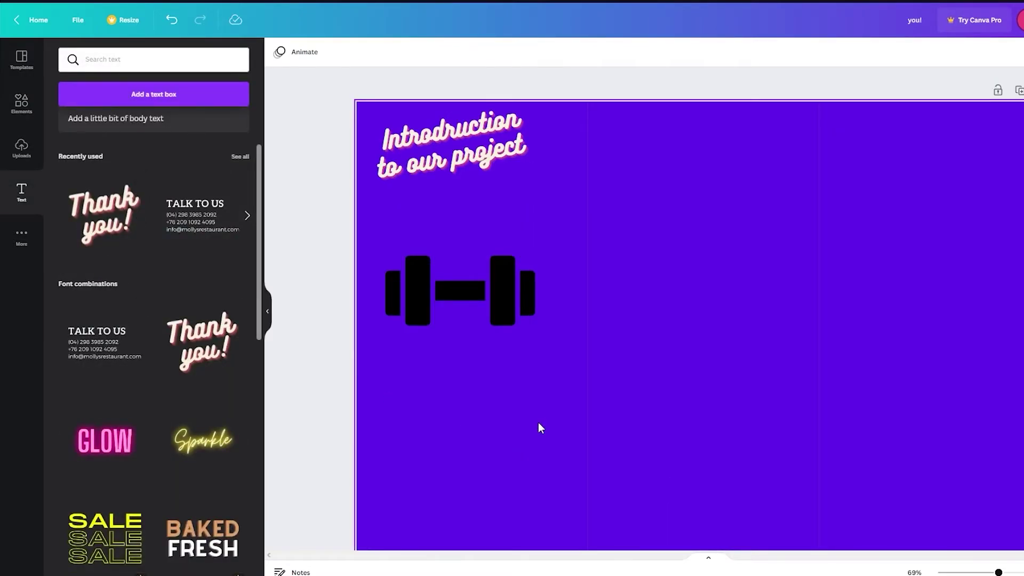
pyautogui.moveTo(558, 426); pyautogui.dragTo(474, 435)
# Change the contact block's heading to read CONTACT US AT
pyautogui.doubleClick(474, 434)
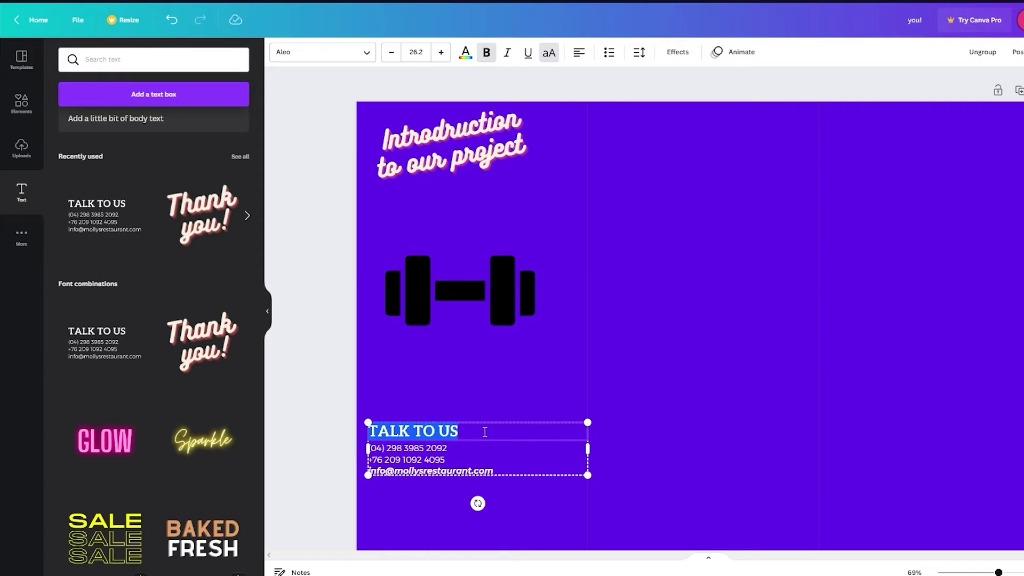
pyautogui.write('CALL')
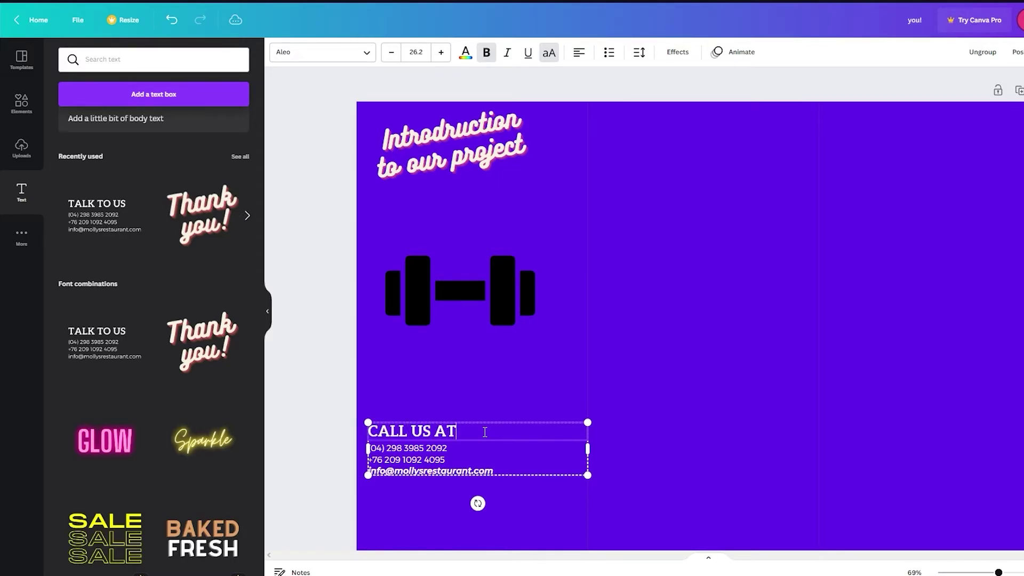
pyautogui.click(442, 459)
pyautogui.click(443, 459)
pyautogui.click(533, 373)
pyautogui.doubleClick(398, 431)
pyautogui.doubleClick(401, 431)
pyautogui.write('CONTACT')
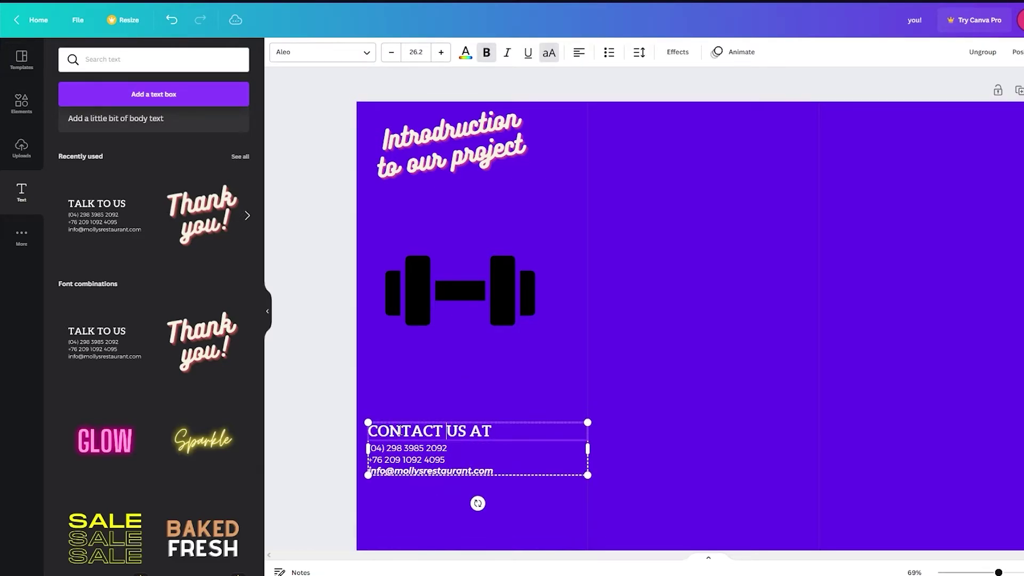
pyautogui.press('Escape')
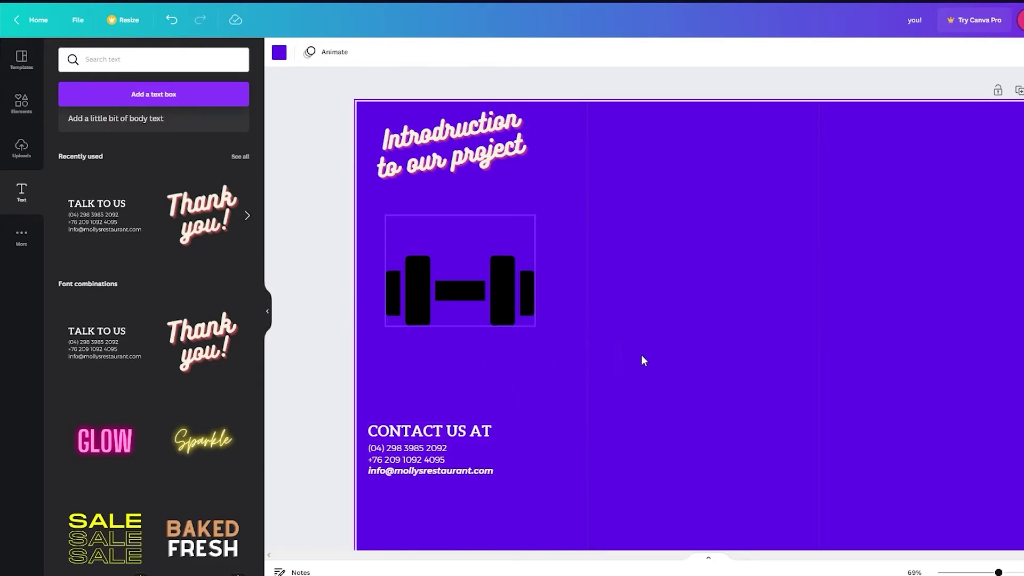
# Nudge the dumbbell slightly lower and left, between the heading and contact block
pyautogui.click(6, 121)
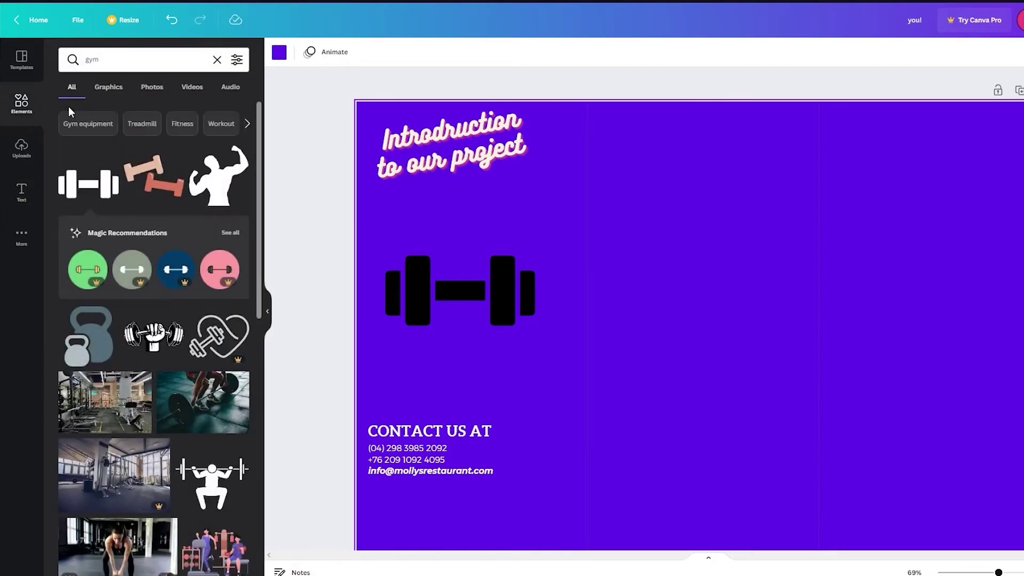
pyautogui.scroll(-6, 213, 341)
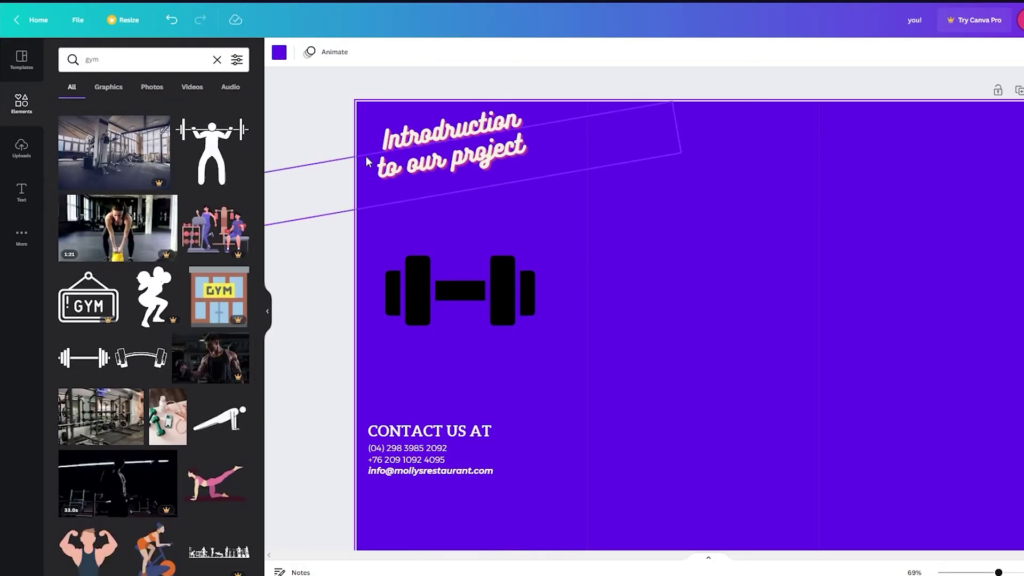
pyautogui.moveTo(497, 286); pyautogui.dragTo(493, 302)
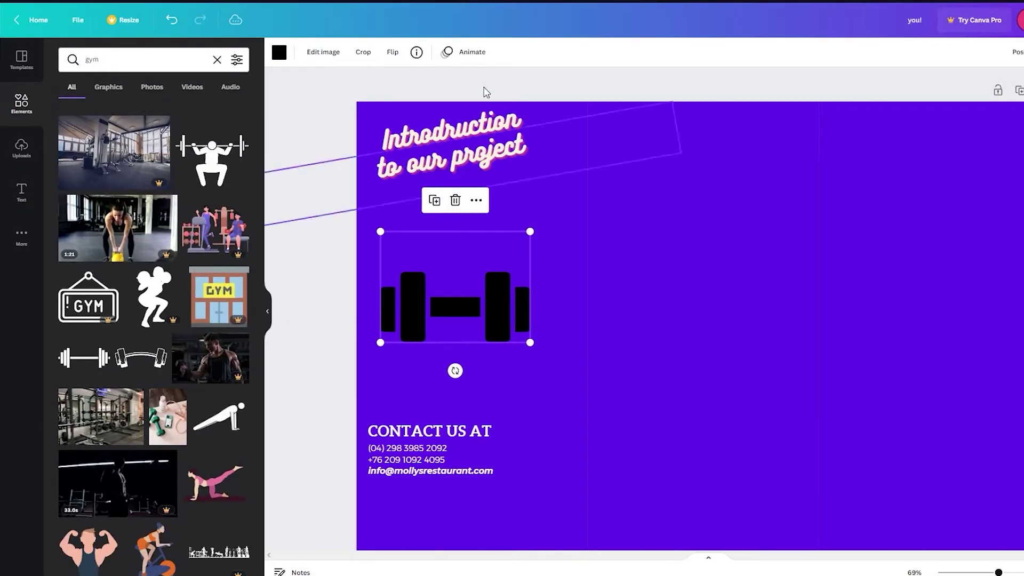
pyautogui.click(658, 86)
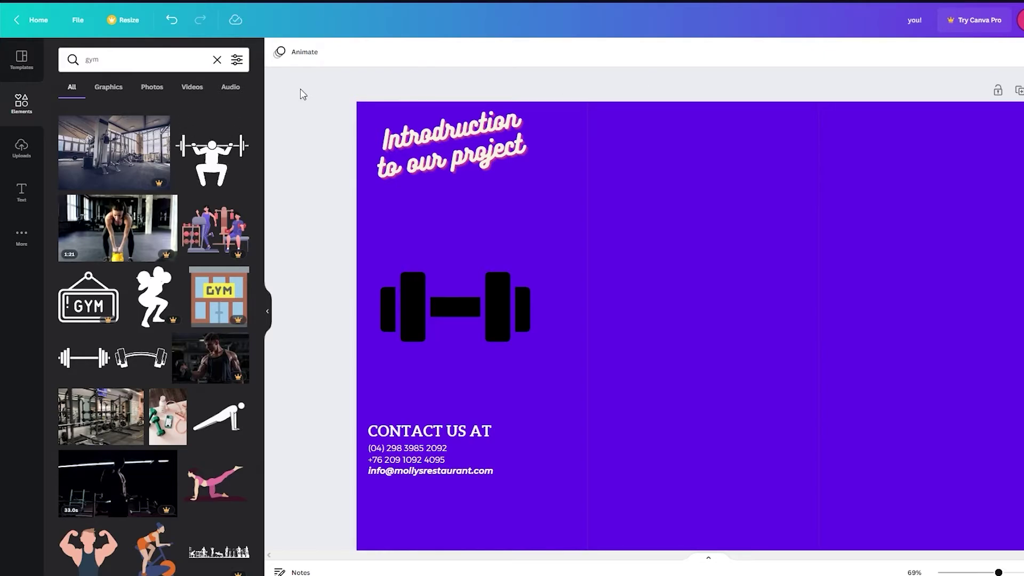
# Bring the gym graphics search results back into the side panel
pyautogui.click(144, 59)
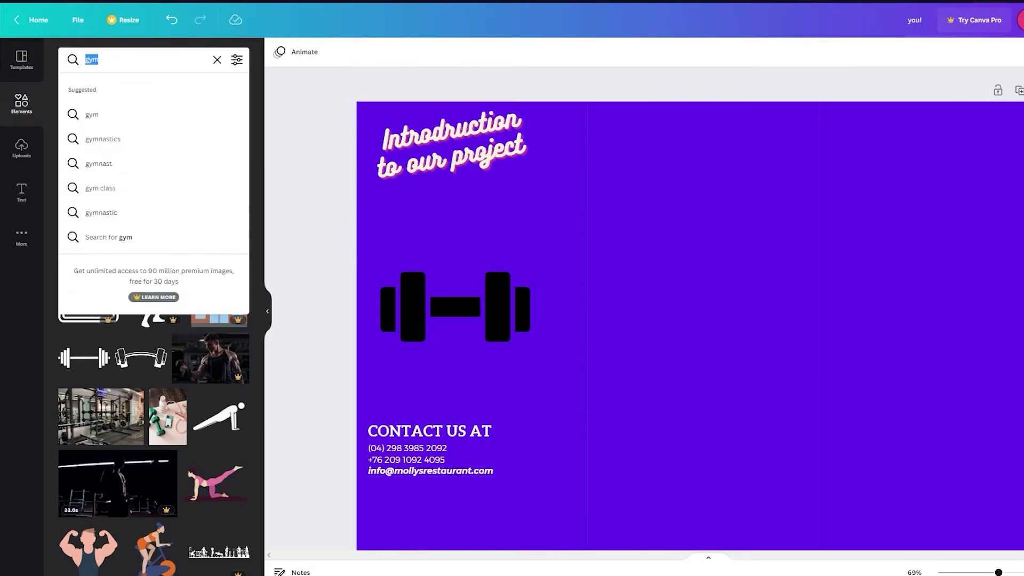
pyautogui.click(25, 140)
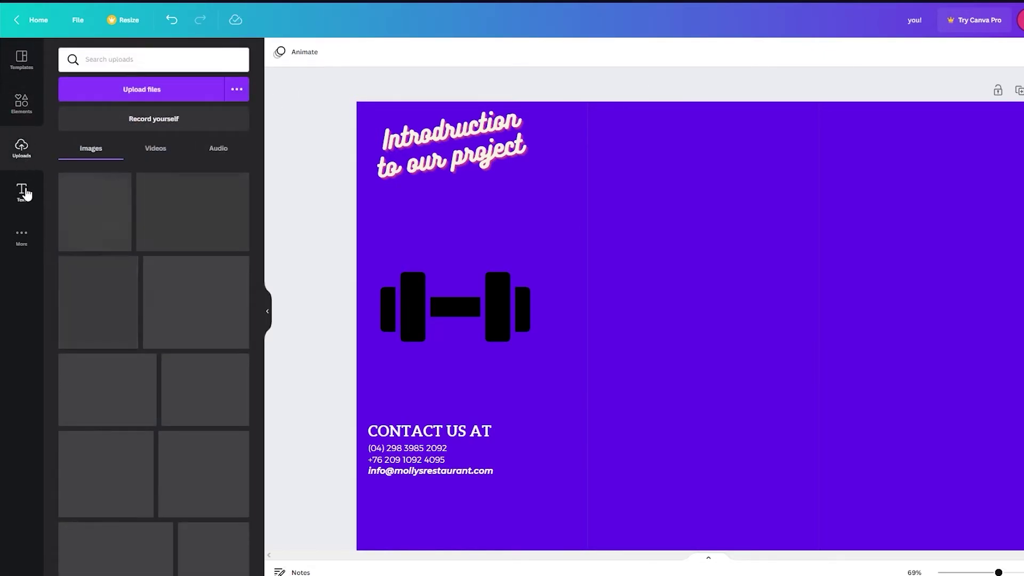
pyautogui.click(23, 192)
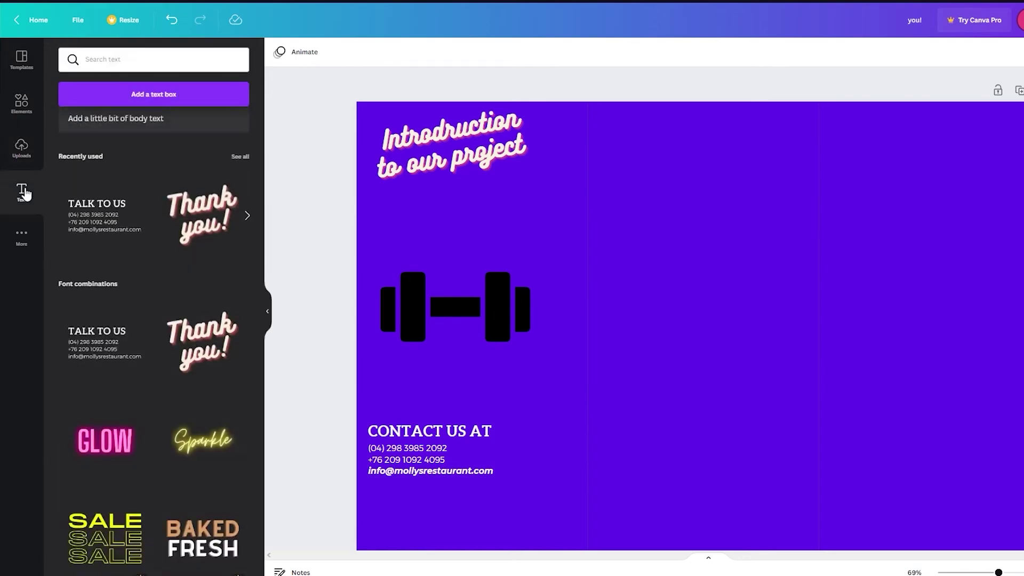
pyautogui.click(22, 107)
pyautogui.scroll(10, 239, 299)
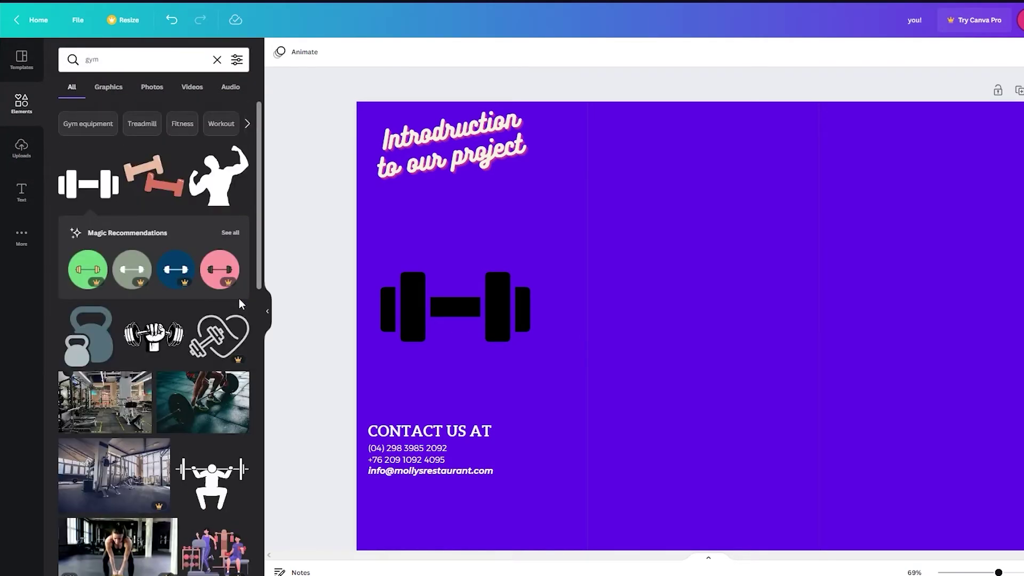
# Add the pink dumbbells semi-transparent, rotated about 40 degrees and shrunk into the top-right corner
pyautogui.click(154, 176)
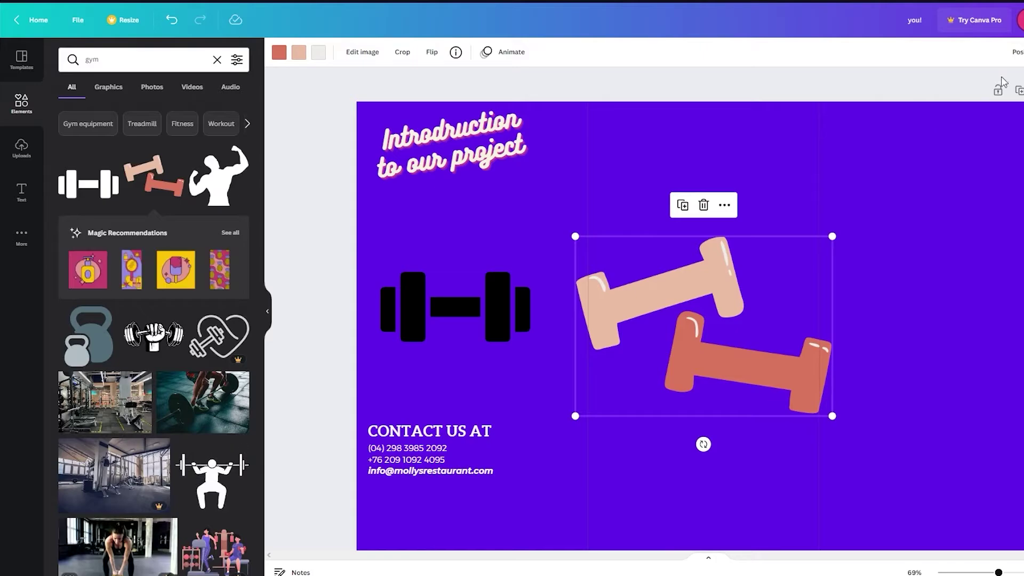
pyautogui.click(1019, 52)
pyautogui.moveTo(1021, 101); pyautogui.dragTo(1006, 101)
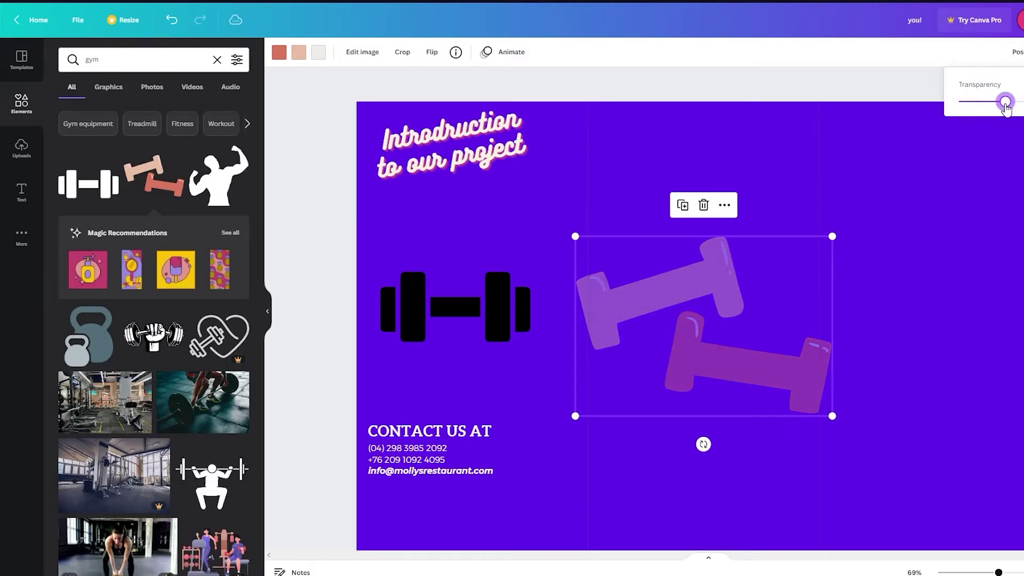
pyautogui.moveTo(703, 280); pyautogui.dragTo(898, 189)
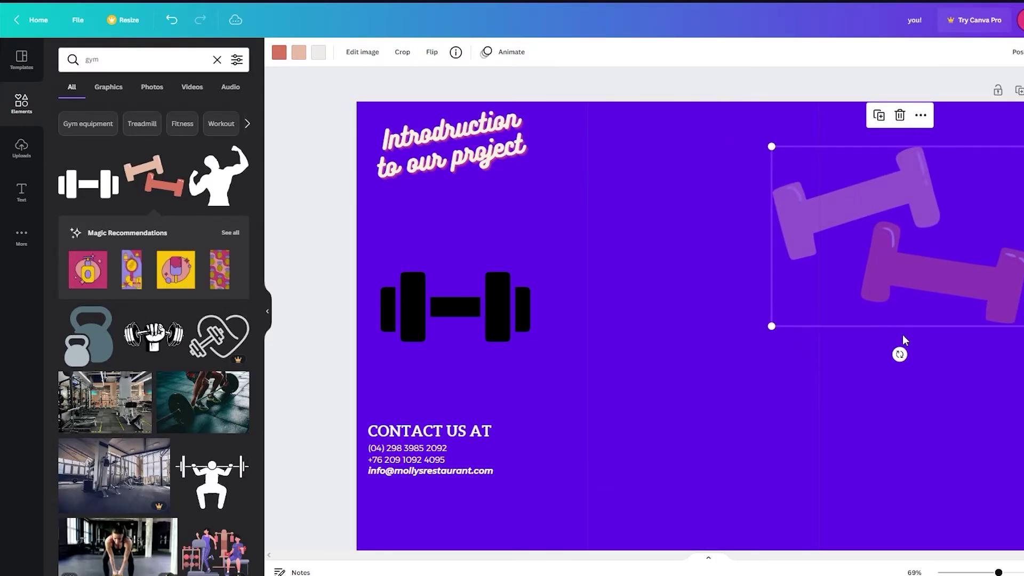
pyautogui.moveTo(900, 351); pyautogui.dragTo(803, 304)
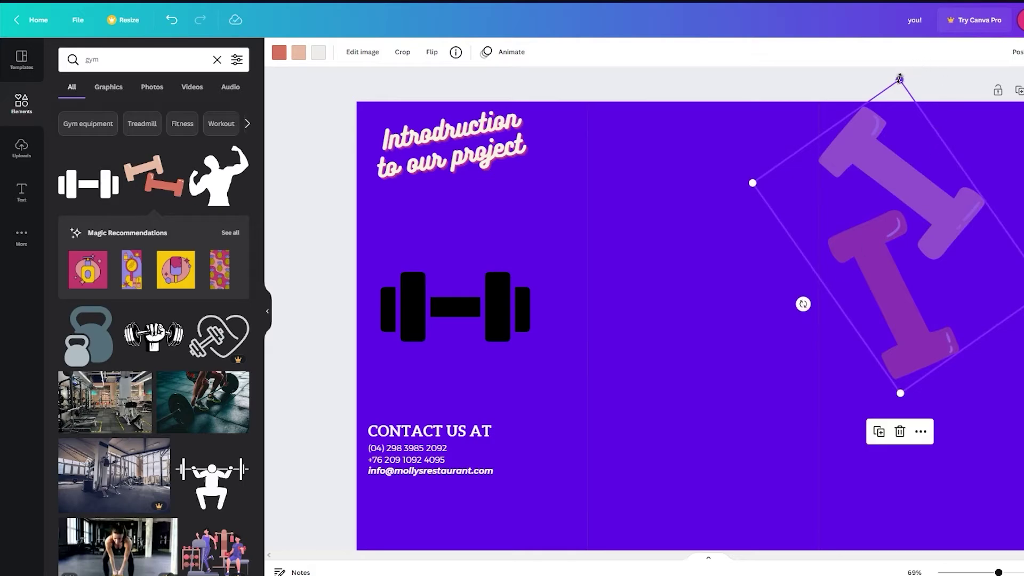
pyautogui.moveTo(899, 79); pyautogui.dragTo(990, 176)
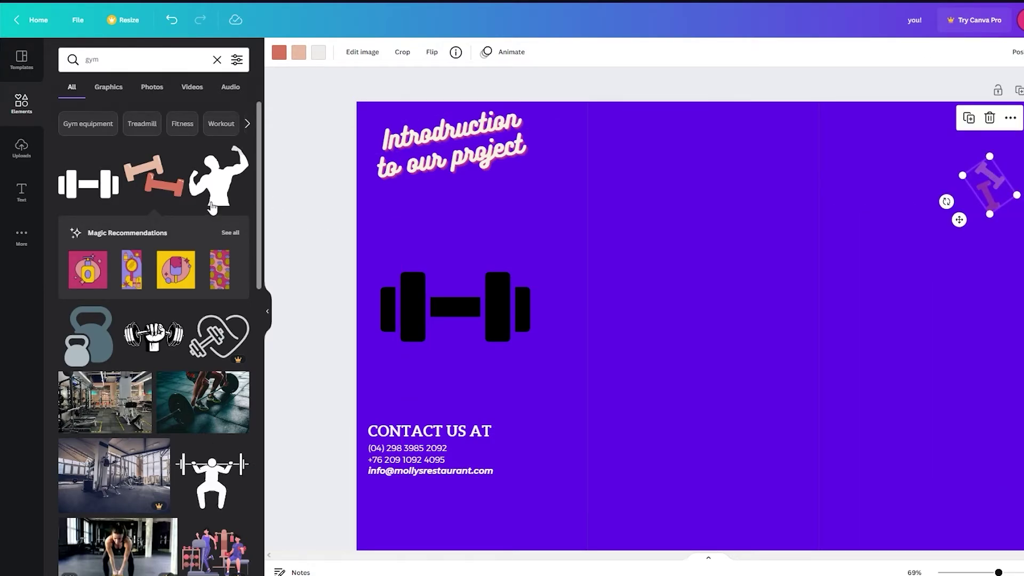
# Add the flexing bodybuilder silhouette, shrink and tilt it, and place it beside the contact details
pyautogui.click(218, 176)
pyautogui.moveTo(792, 236); pyautogui.dragTo(703, 326)
pyautogui.moveTo(660, 380); pyautogui.dragTo(929, 444)
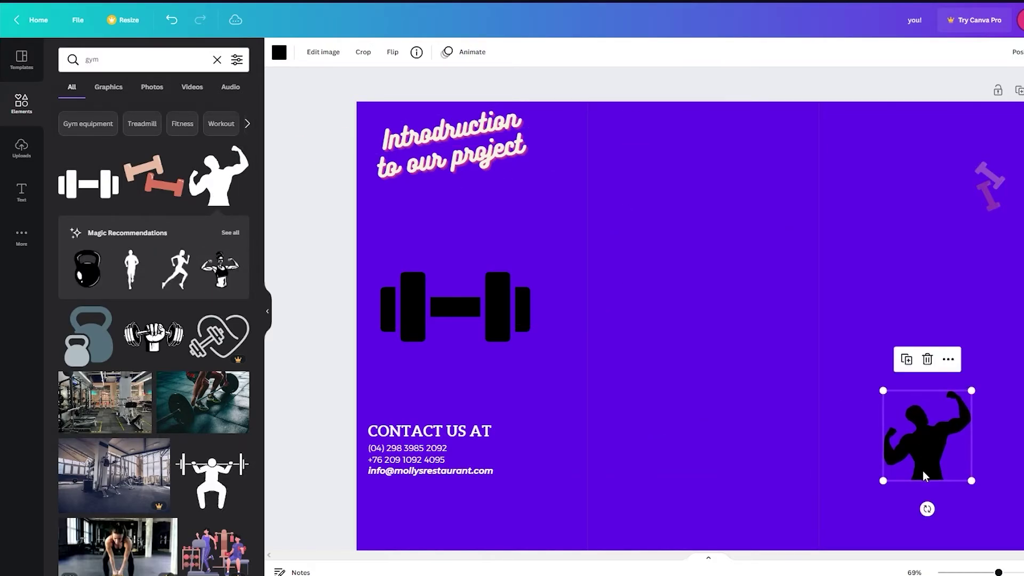
pyautogui.moveTo(928, 509); pyautogui.dragTo(943, 505)
pyautogui.moveTo(919, 466); pyautogui.dragTo(587, 525)
# Make the silhouette semi-transparent and clear the selection
pyautogui.click(1018, 52)
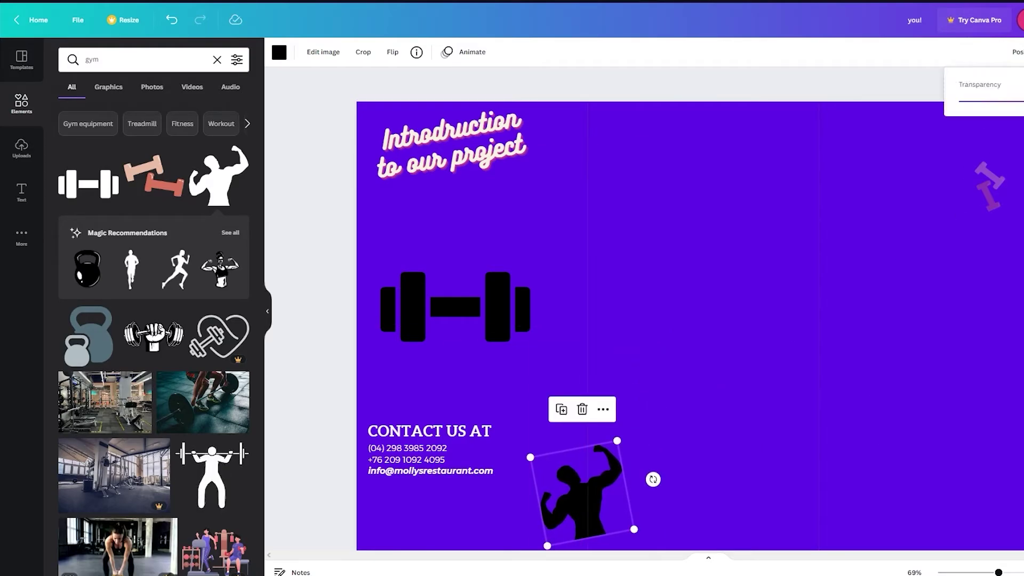
pyautogui.click(997, 101)
pyautogui.press('Escape')
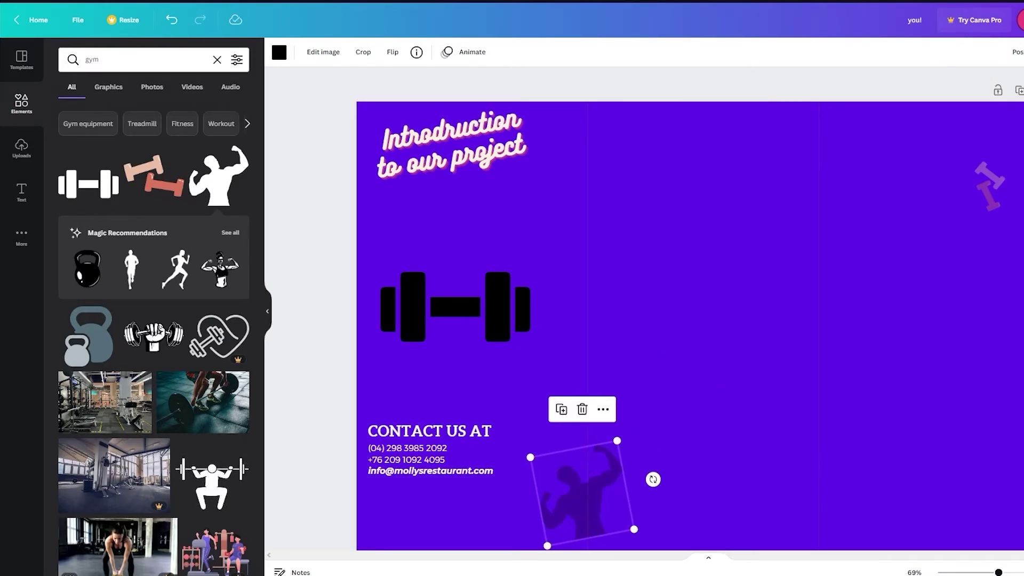
pyautogui.click(730, 330)
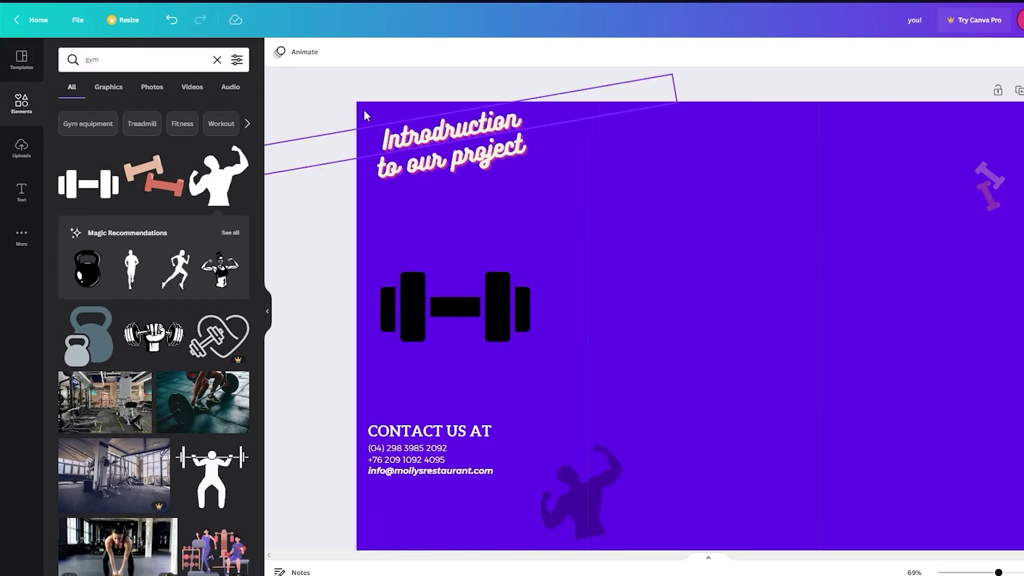
pyautogui.click(678, 182)
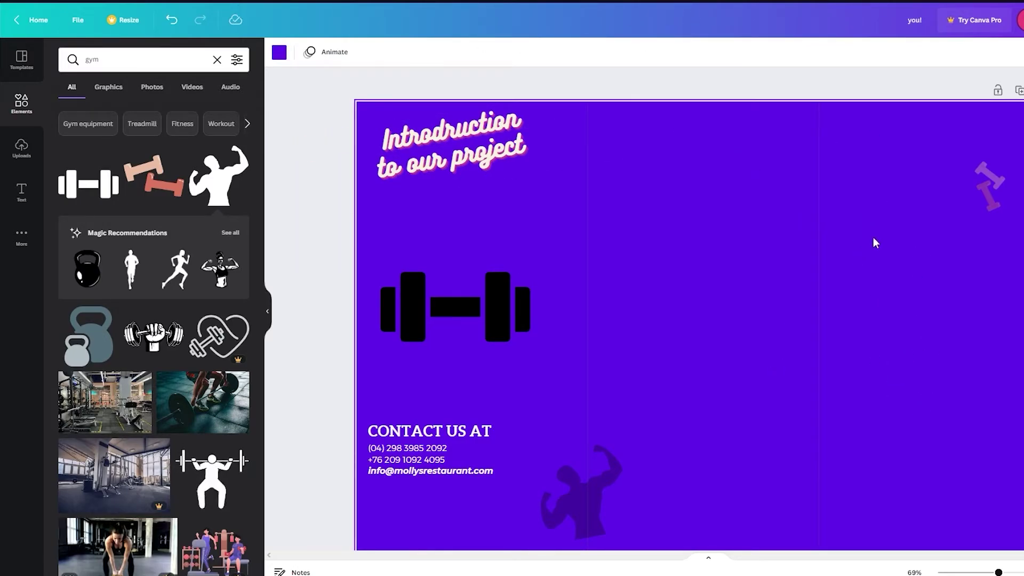
pyautogui.press('Escape')
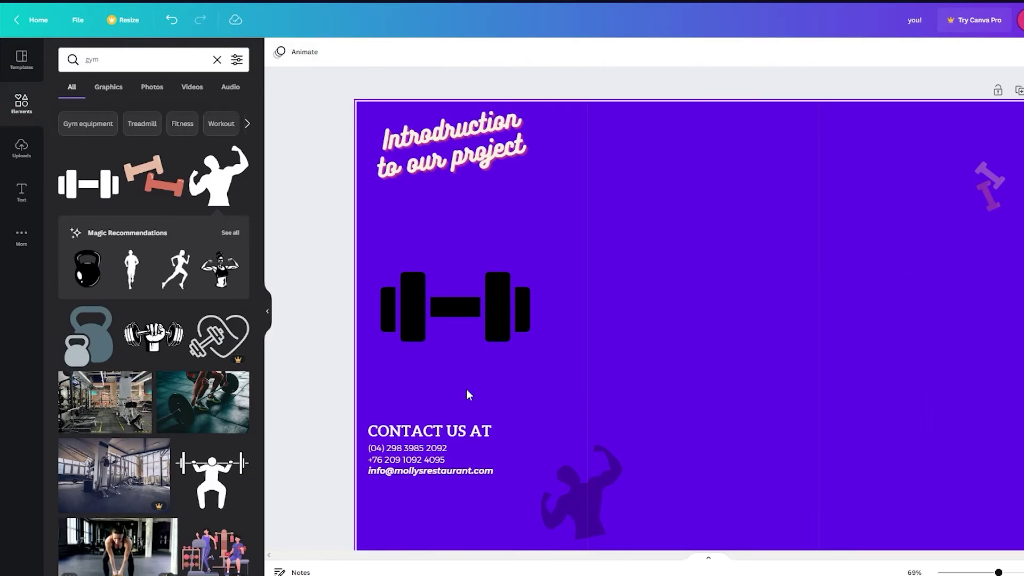
pyautogui.click(1019, 21)
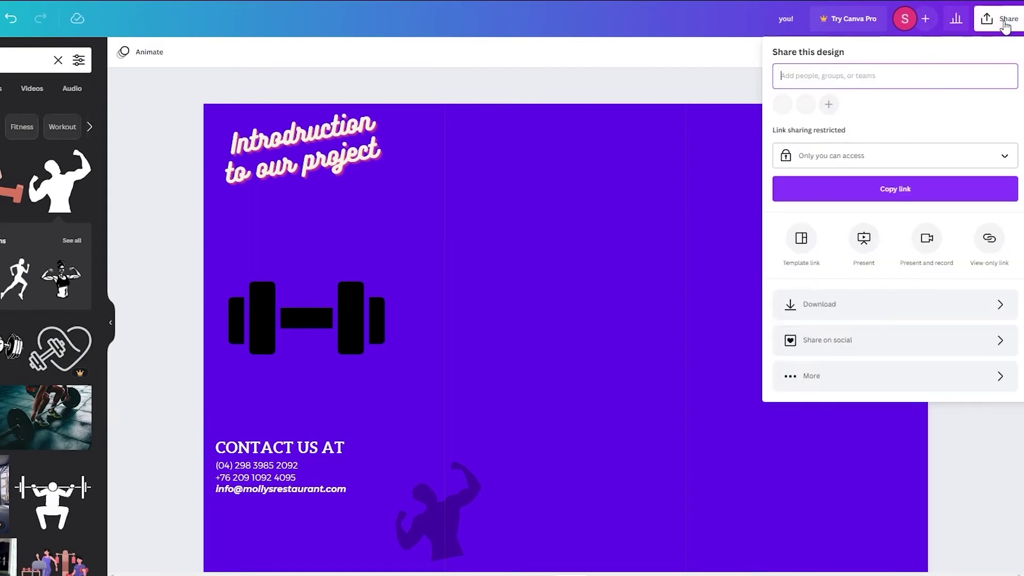
pyautogui.click(913, 312)
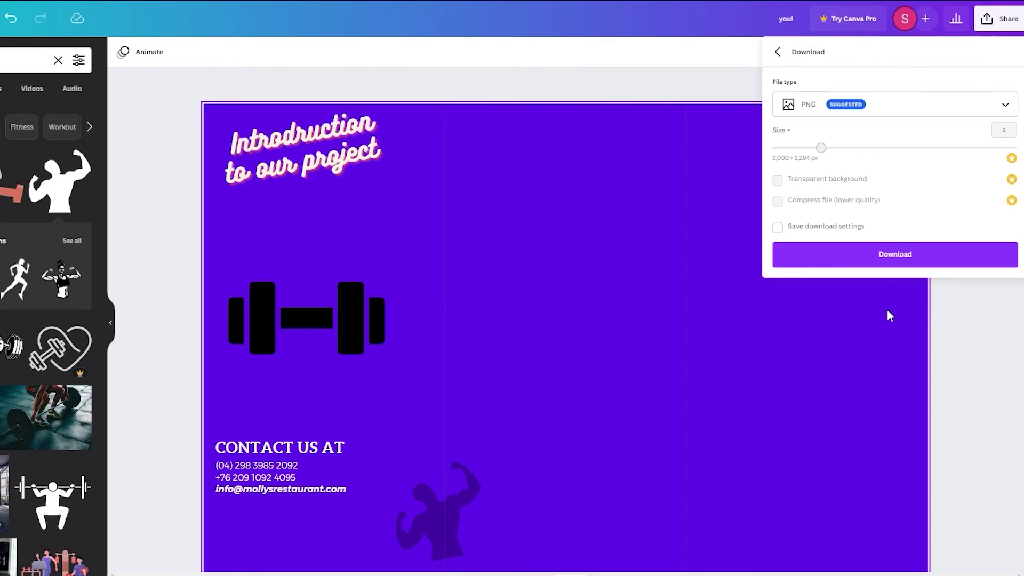
pyautogui.click(923, 115)
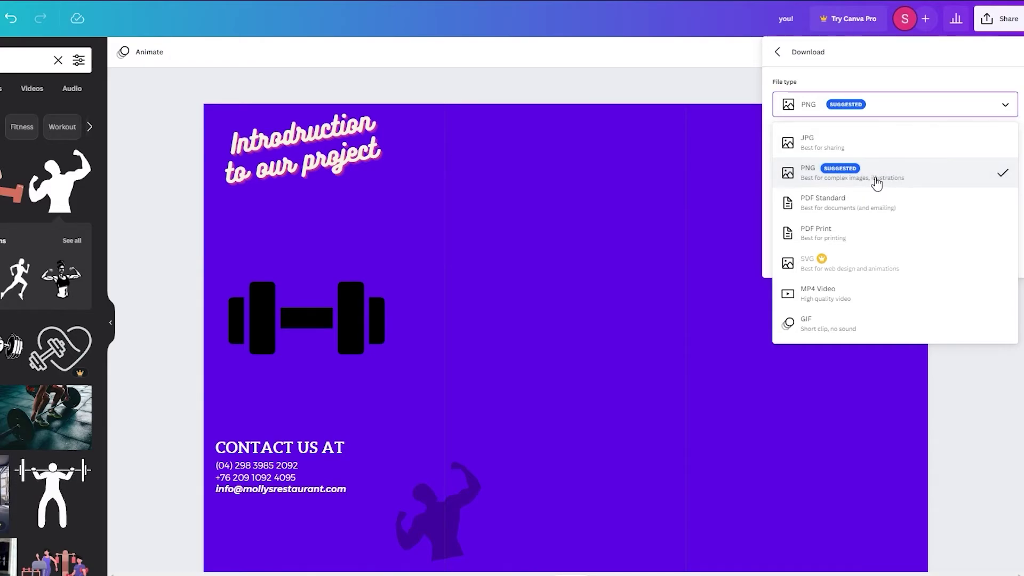
pyautogui.click(871, 104)
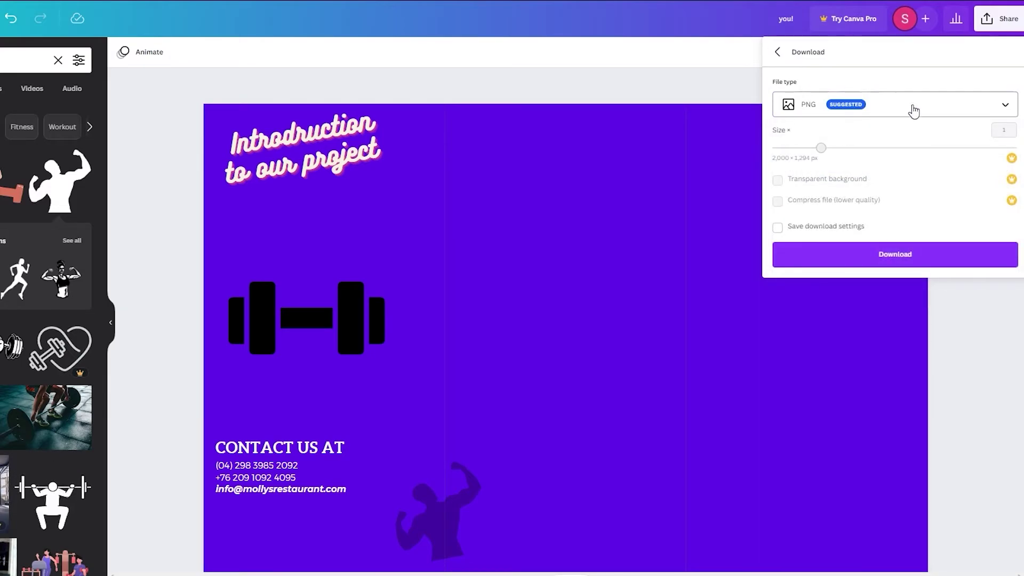
pyautogui.click(934, 115)
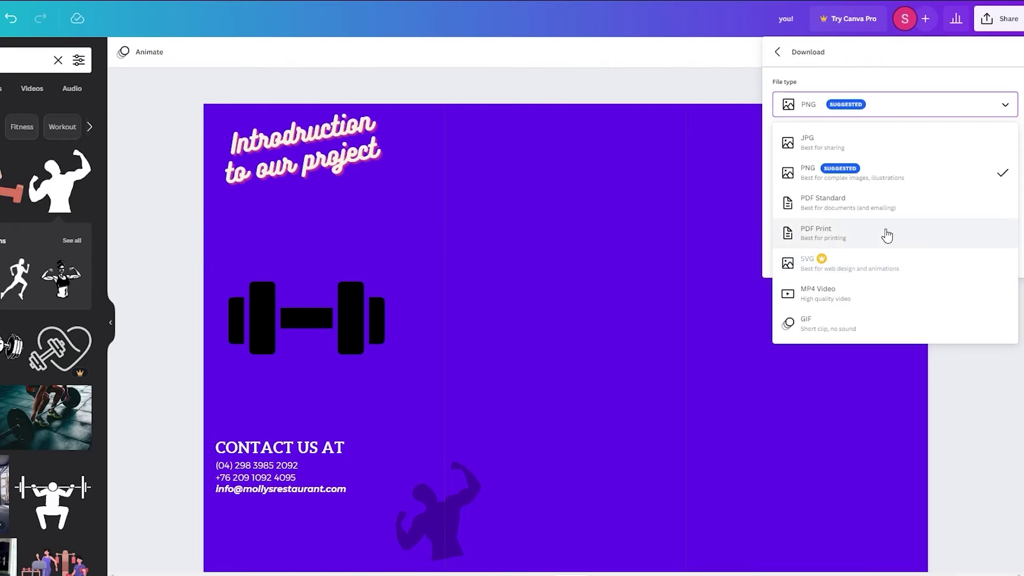
pyautogui.click(972, 406)
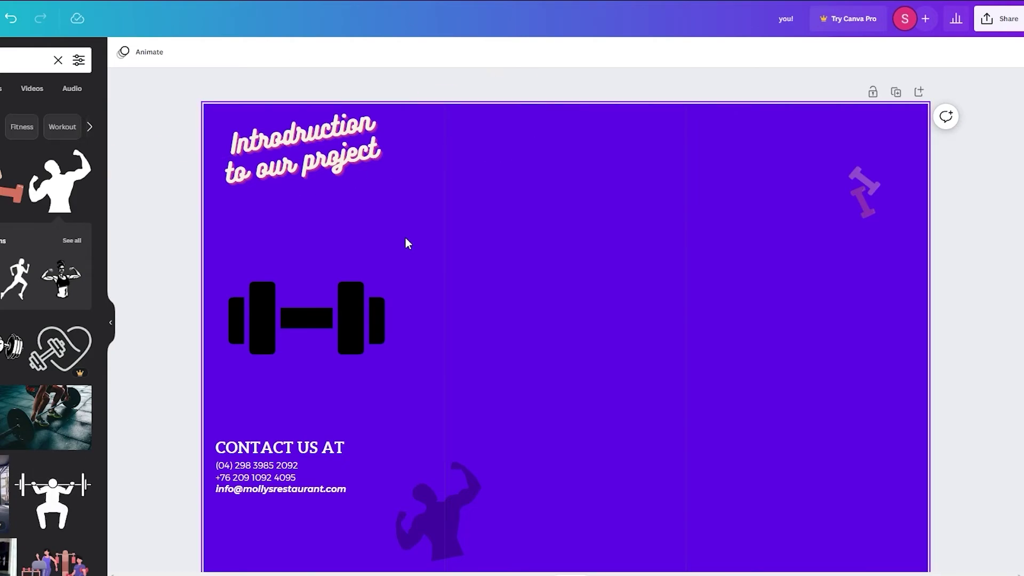
pyautogui.moveTo(180, 98); pyautogui.dragTo(896, 461)
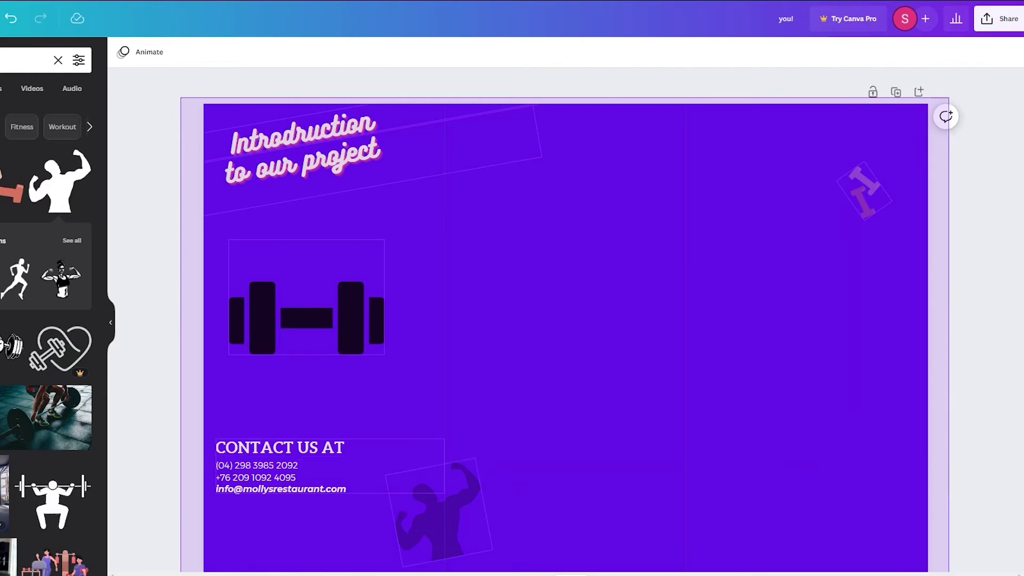
pyautogui.click(1016, 395)
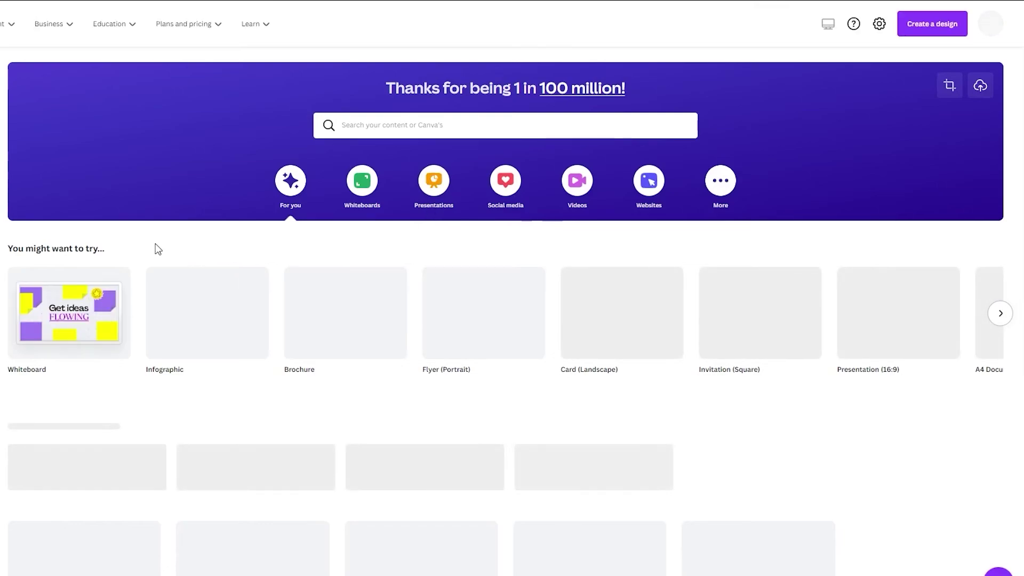
# Scroll the home page down to Recent designs and back up
pyautogui.scroll(-3, 157, 248)
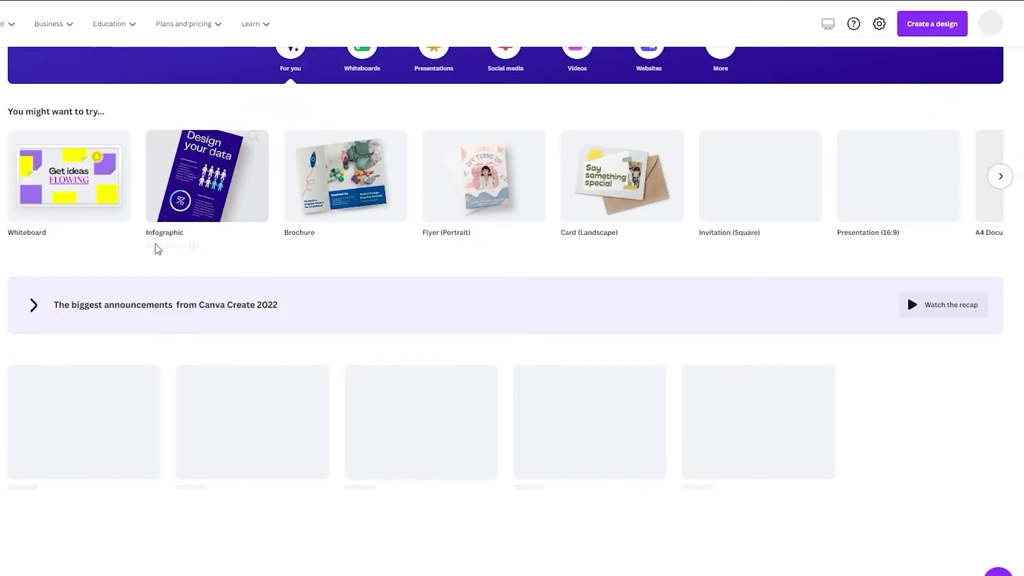
pyautogui.scroll(-7, 393, 380)
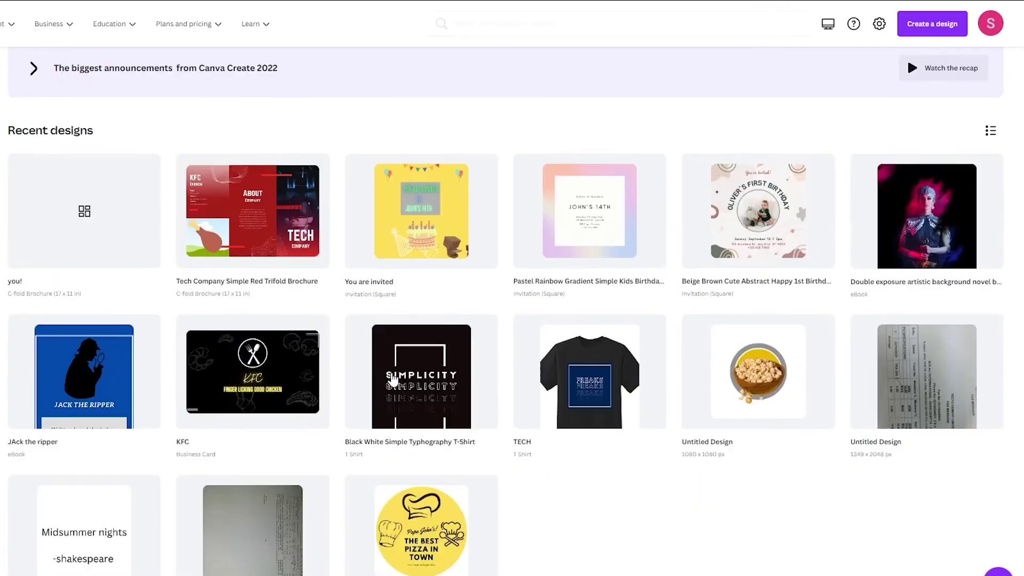
pyautogui.scroll(1, 368, 368)
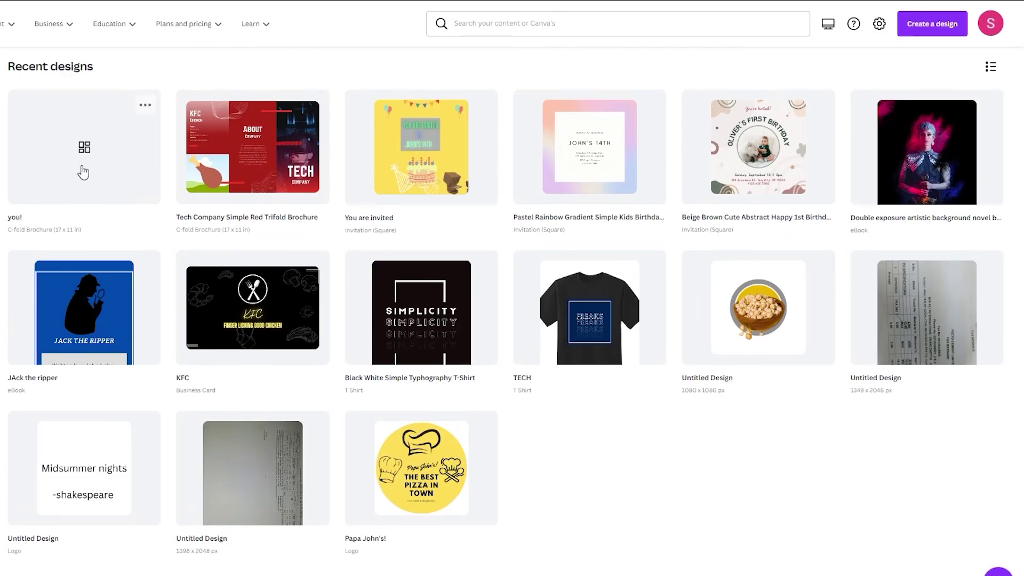
pyautogui.scroll(8, 387, 236)
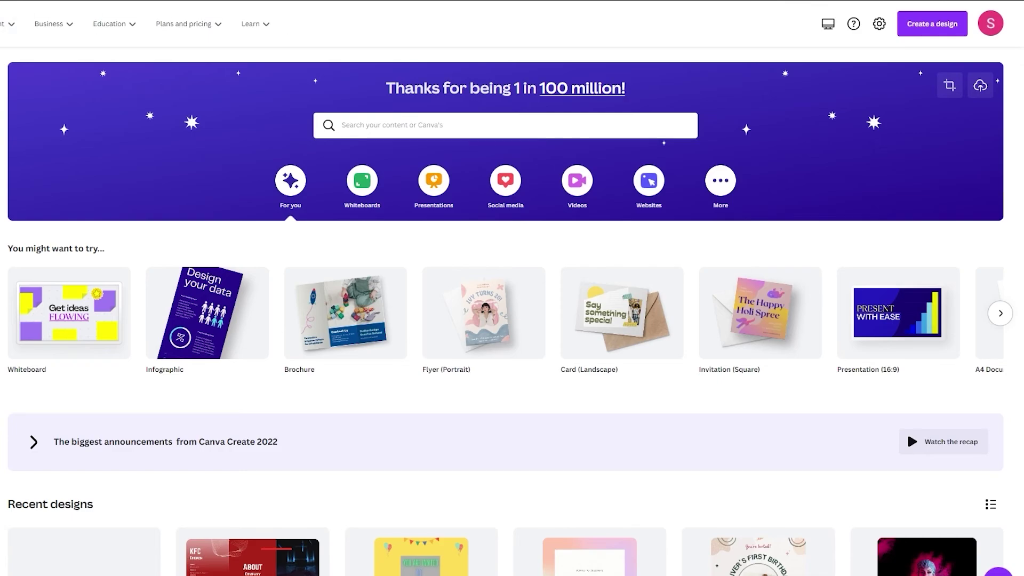
pyautogui.moveTo(198, 36)
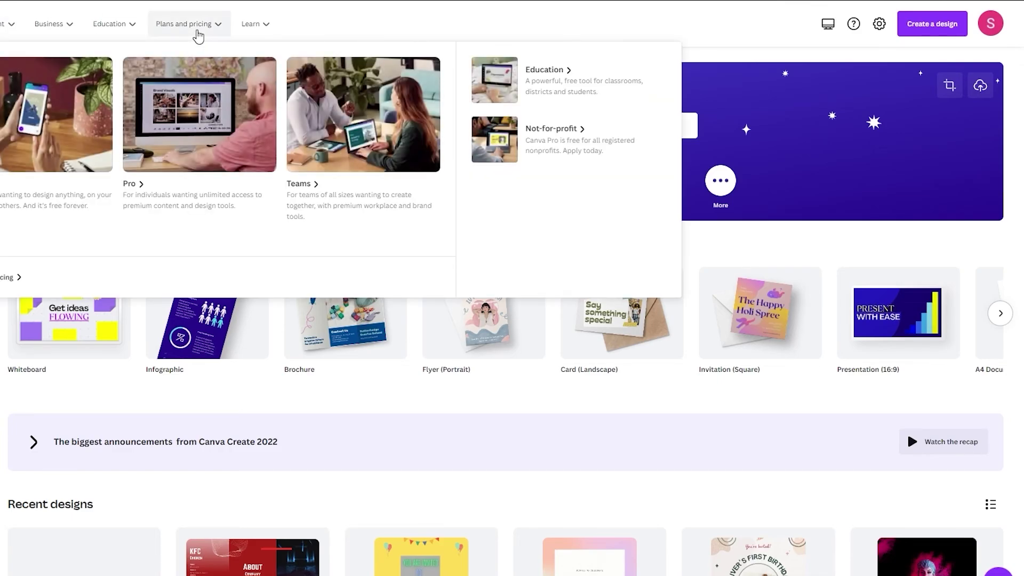